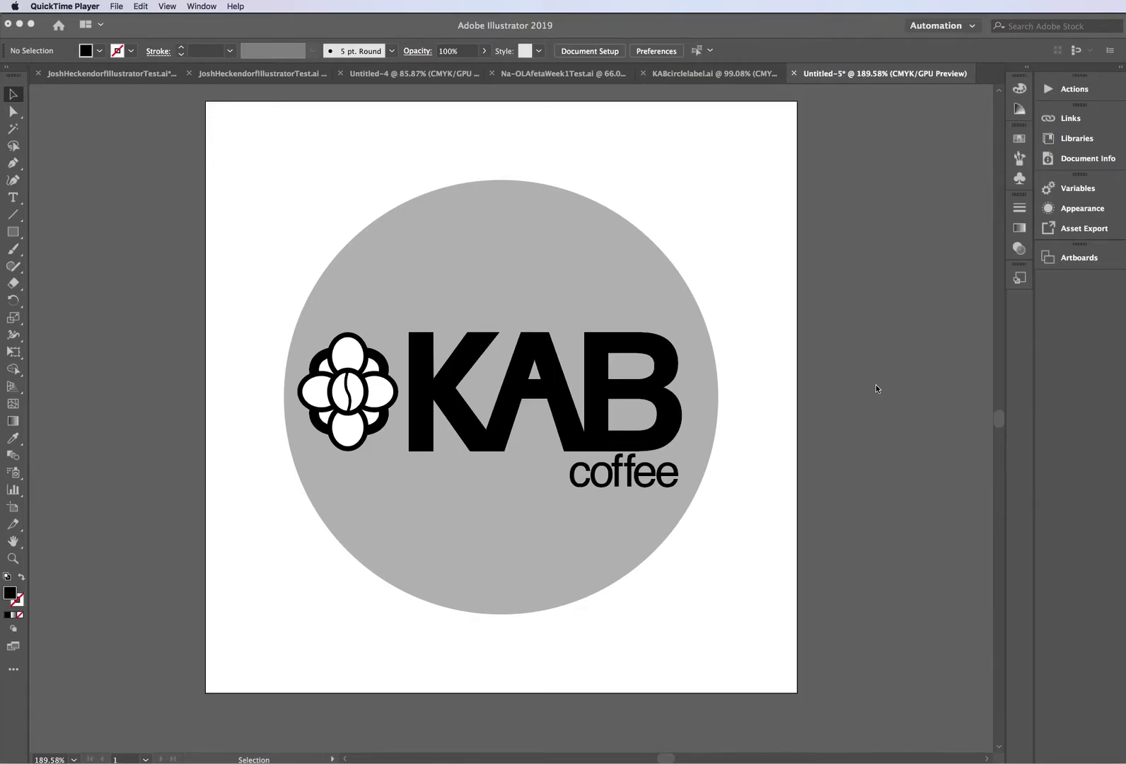
# Bring the Illustrator window with the KAB coffee logo document to the front.
pyautogui.click(834, 207)
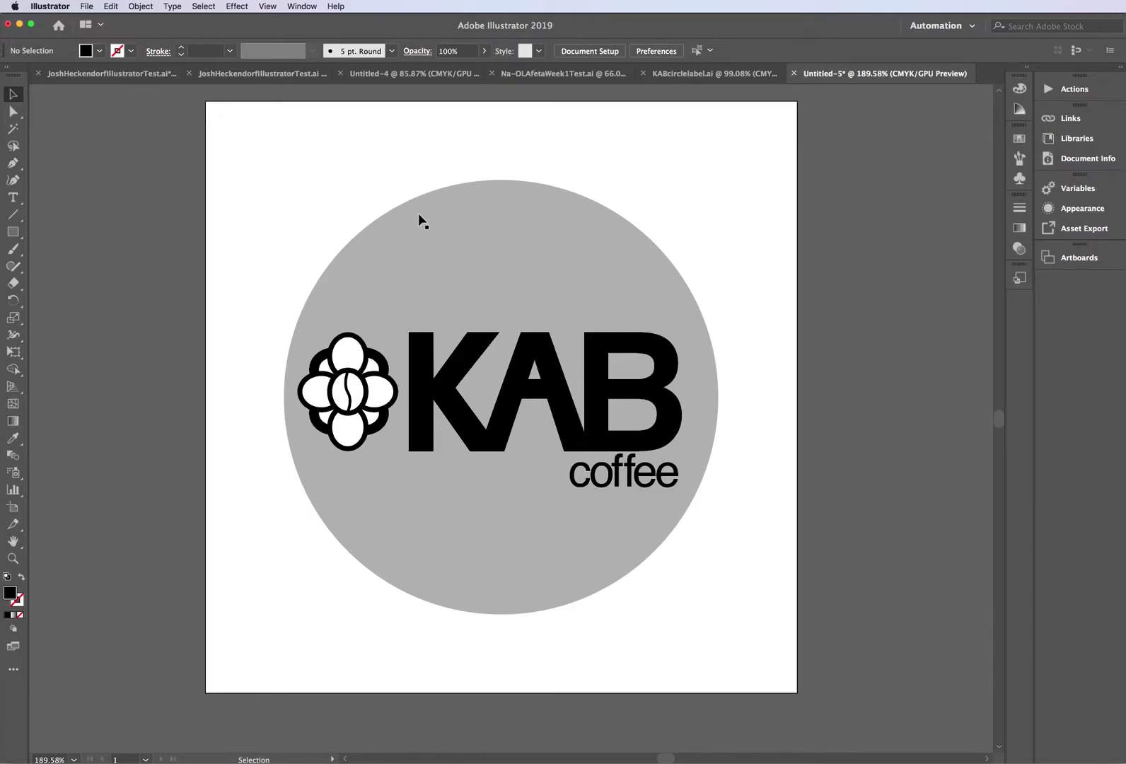
pyautogui.moveTo(302, 177); pyautogui.dragTo(728, 630)
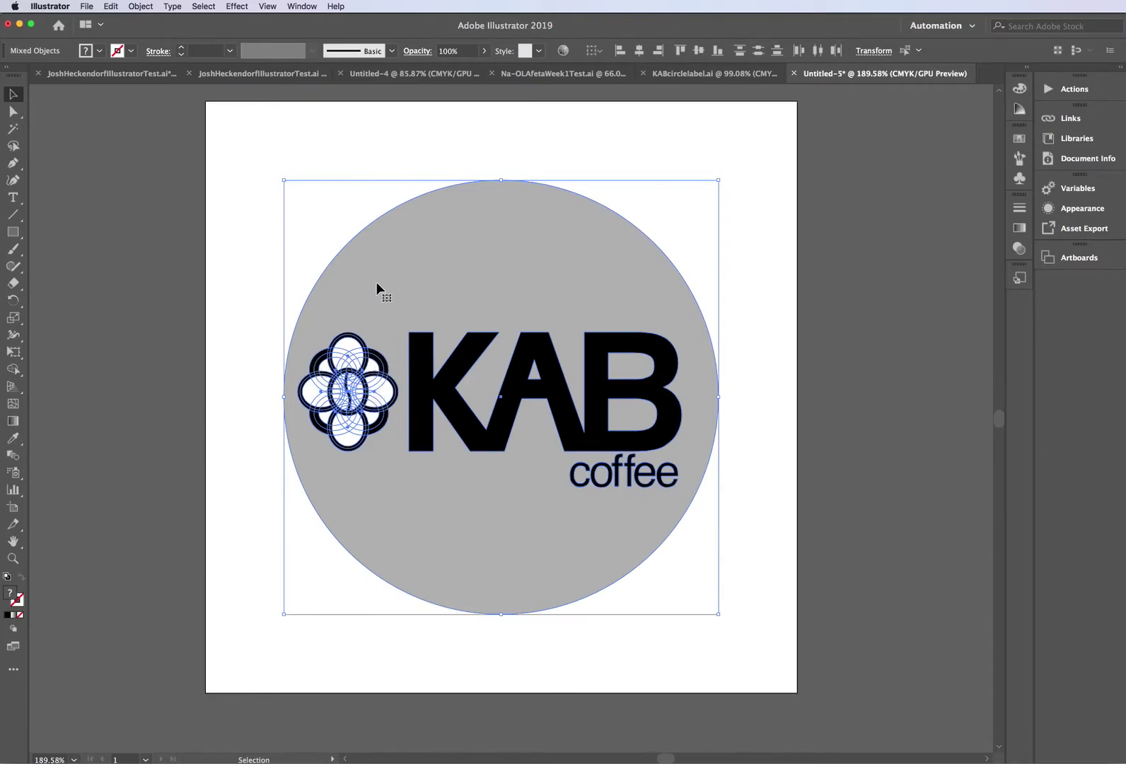
pyautogui.click(719, 181)
pyautogui.moveTo(721, 183)
pyautogui.mouseDown()
pyautogui.moveTo(654, 228)
pyautogui.moveTo(513, 382)
pyautogui.moveTo(749, 173)
pyautogui.moveTo(727, 173)
pyautogui.moveTo(708, 199)
pyautogui.mouseUp()
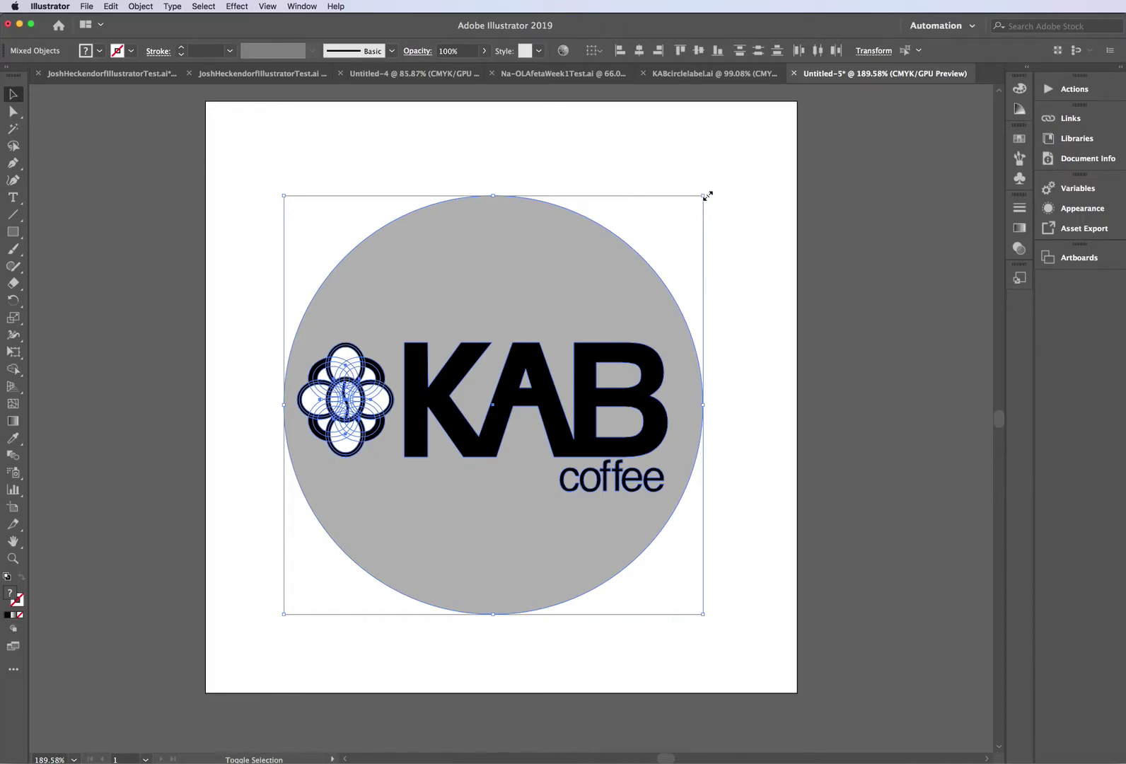
pyautogui.moveTo(708, 195); pyautogui.dragTo(718, 178)
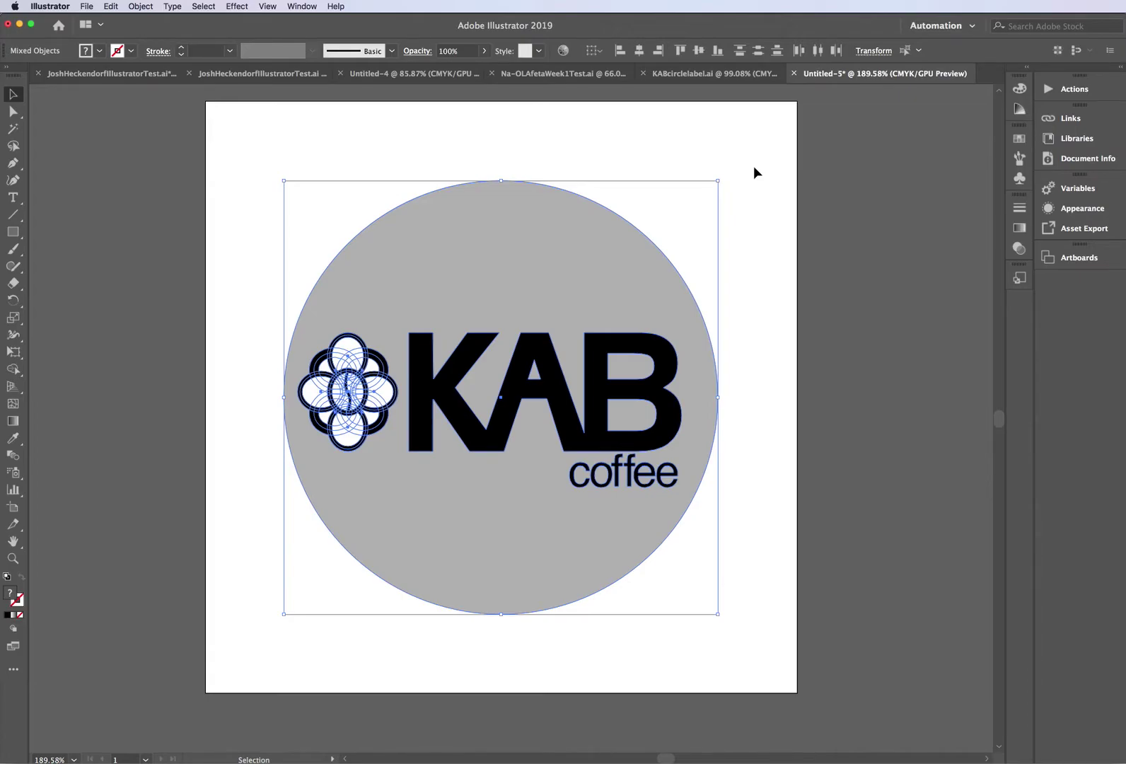
# Deselect all artwork and open the Asset Export panel from the Window menu.
pyautogui.click(578, 150)
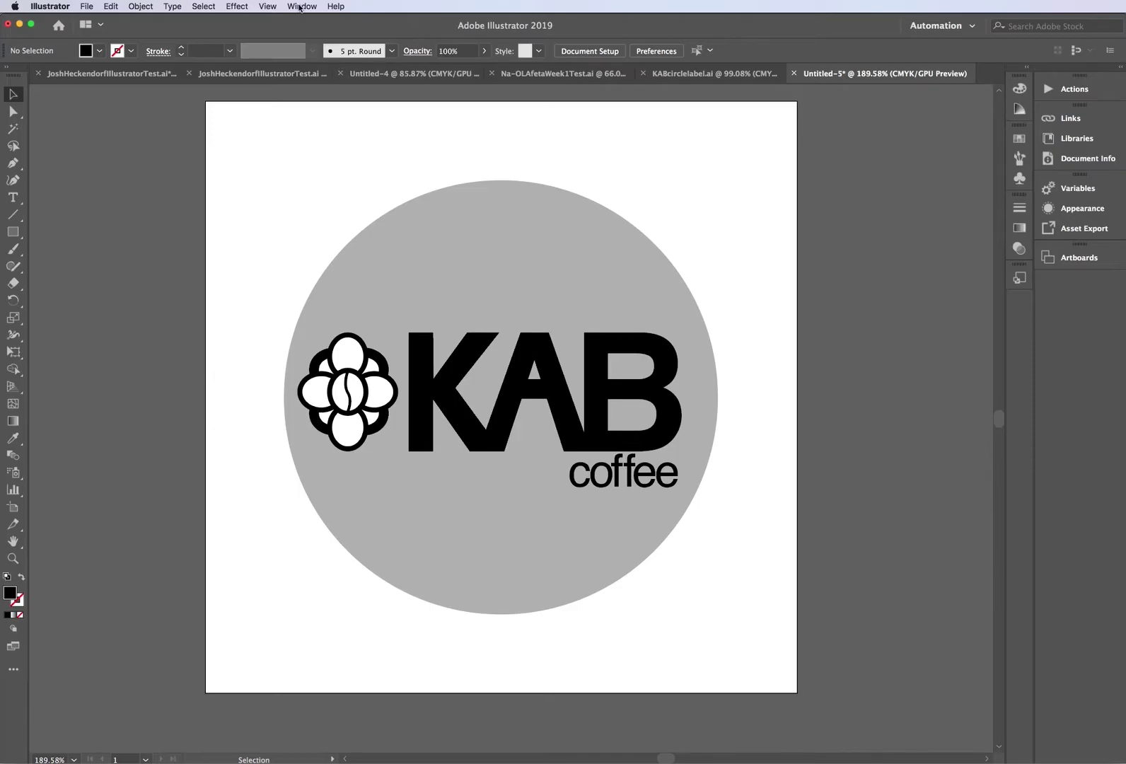
pyautogui.click(301, 7)
pyautogui.click(303, 7)
pyautogui.click(303, 9)
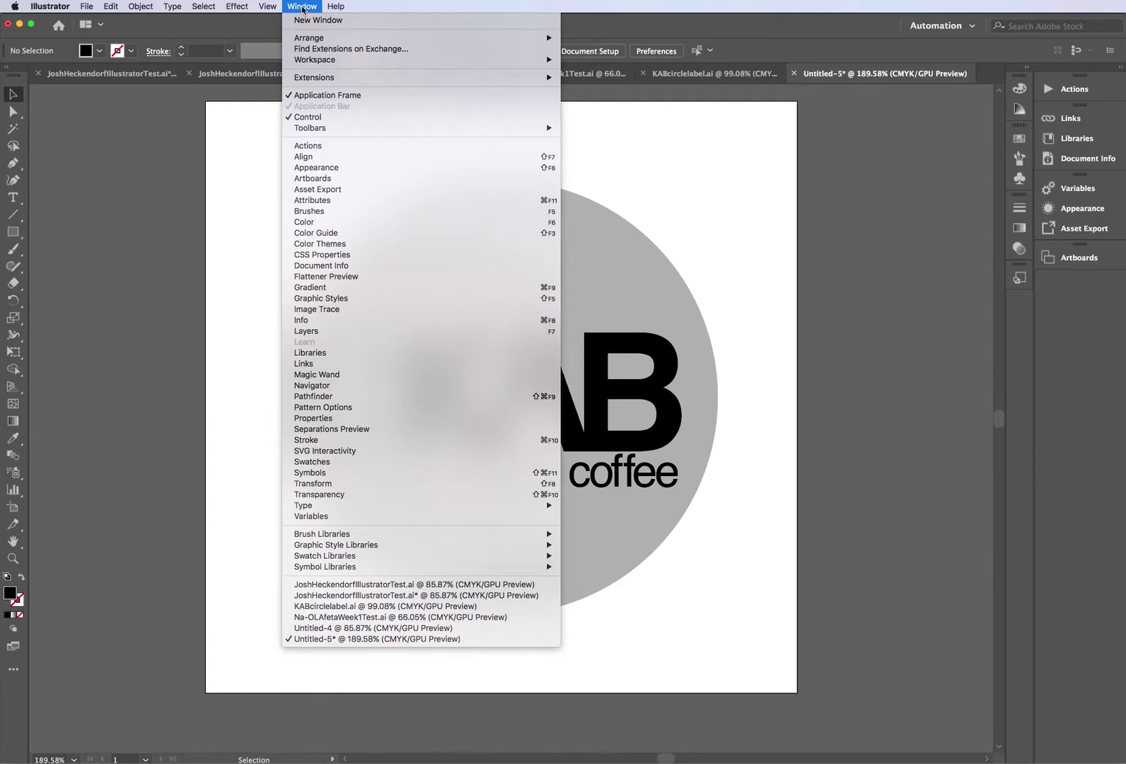
pyautogui.click(325, 189)
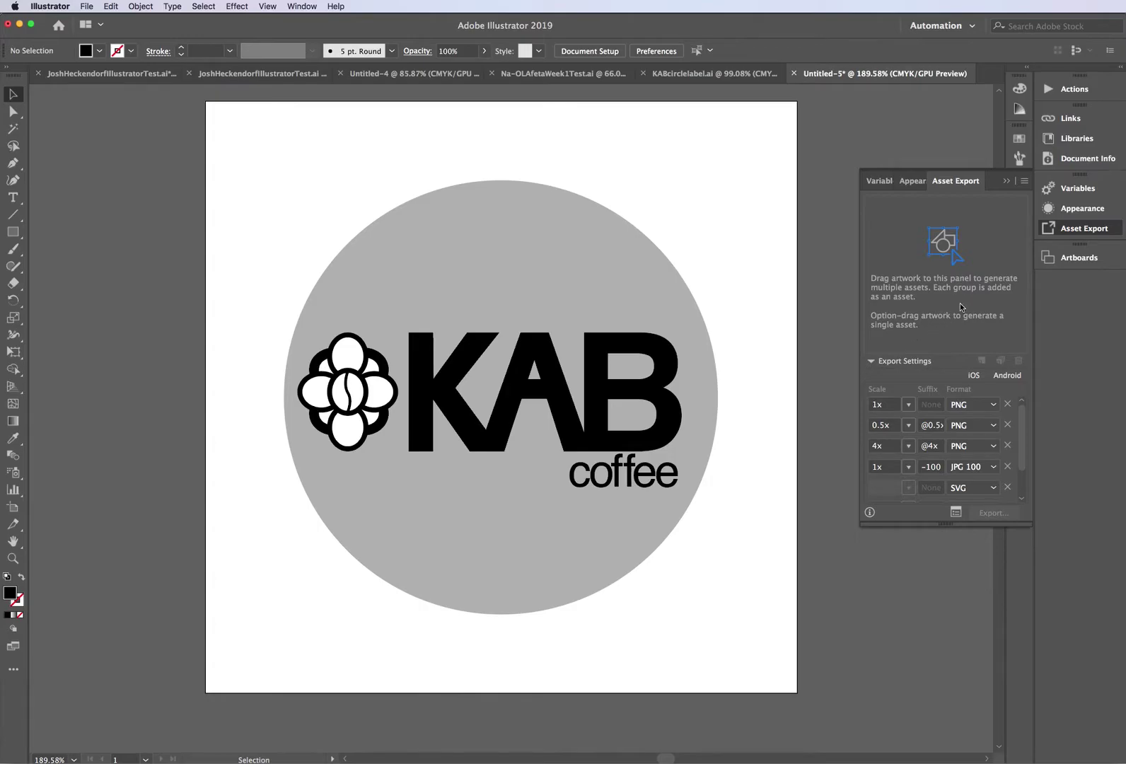
# Select the circle and KAB logo artwork, add it as an asset, and rename it 'KAB 3 final logo'.
pyautogui.moveTo(276, 171); pyautogui.dragTo(755, 658)
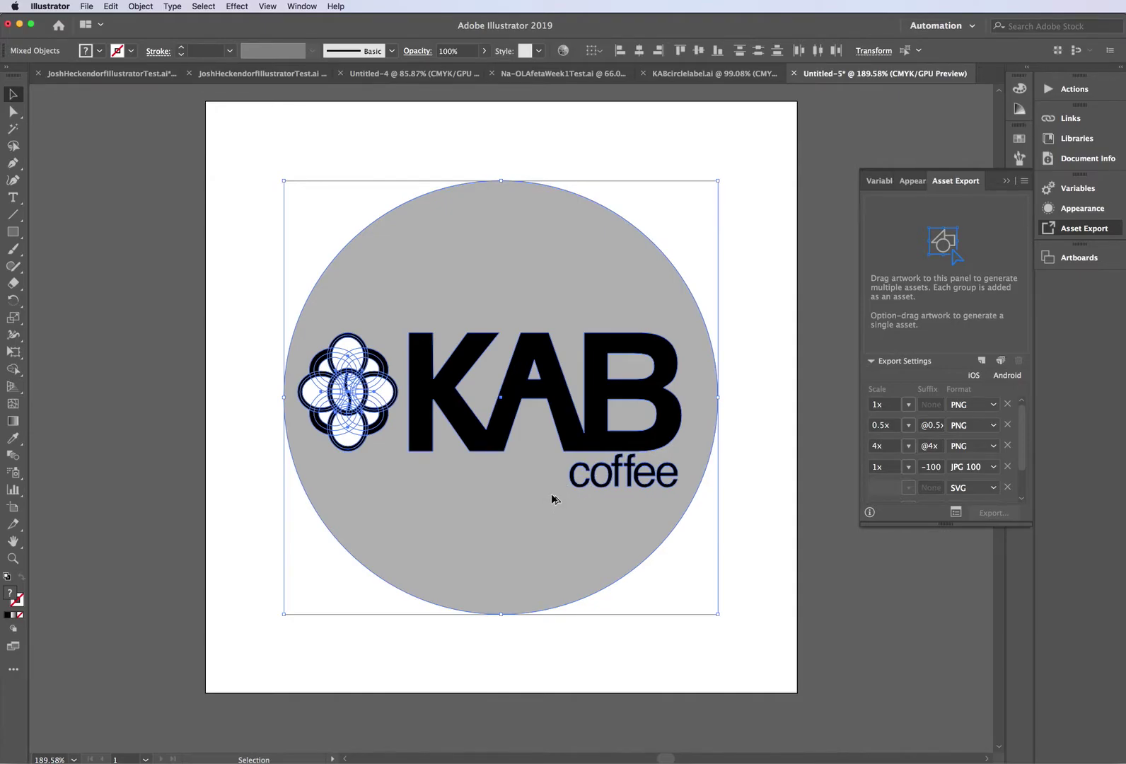
pyautogui.moveTo(553, 500); pyautogui.dragTo(877, 315)
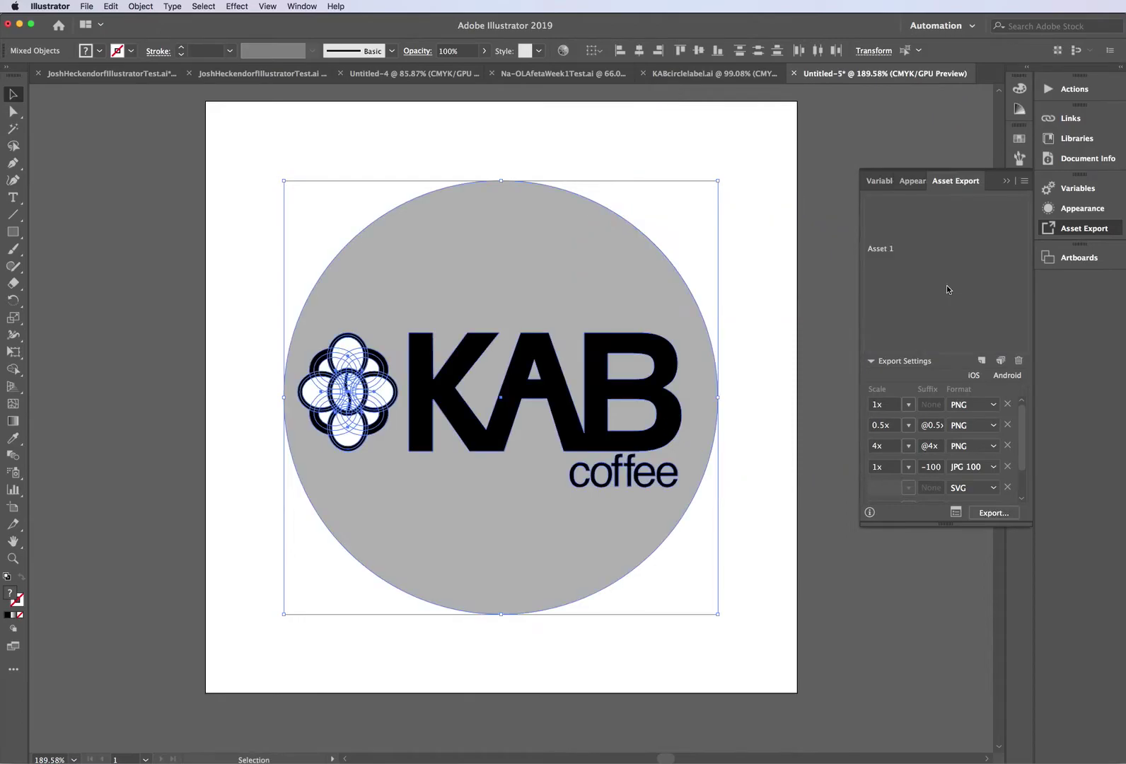
pyautogui.doubleClick(881, 249)
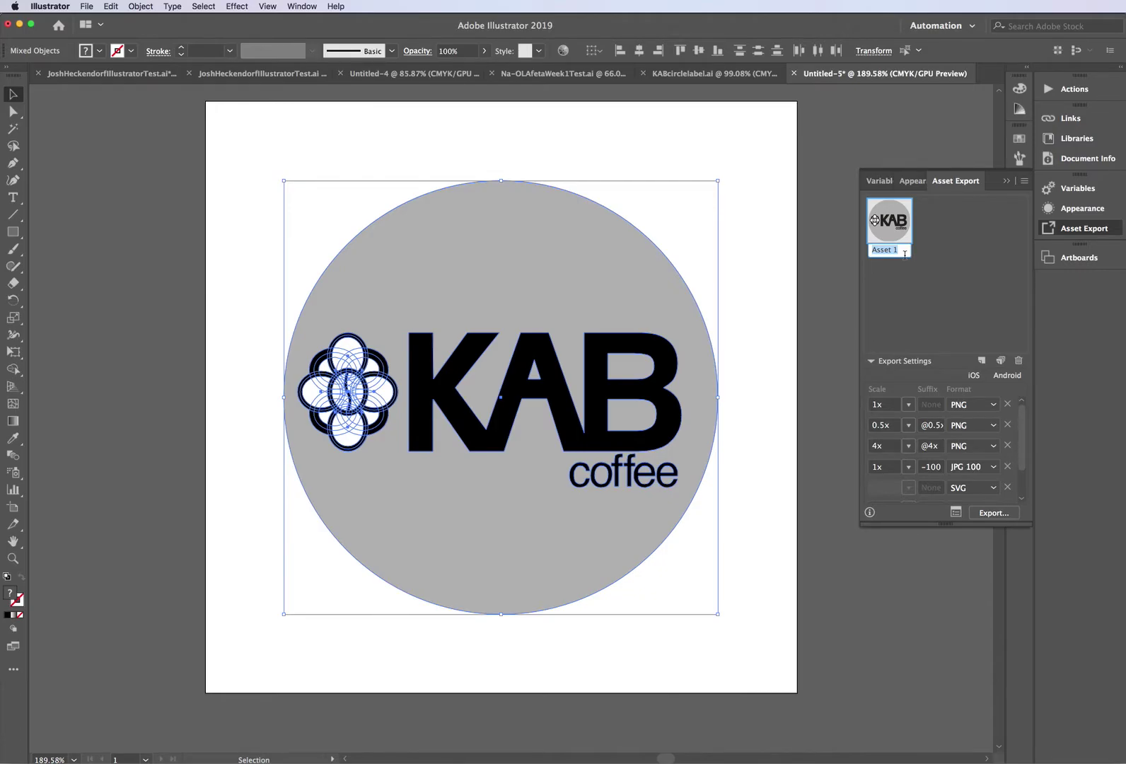
pyautogui.write('KAB')
pyautogui.write(' 3 final logo')
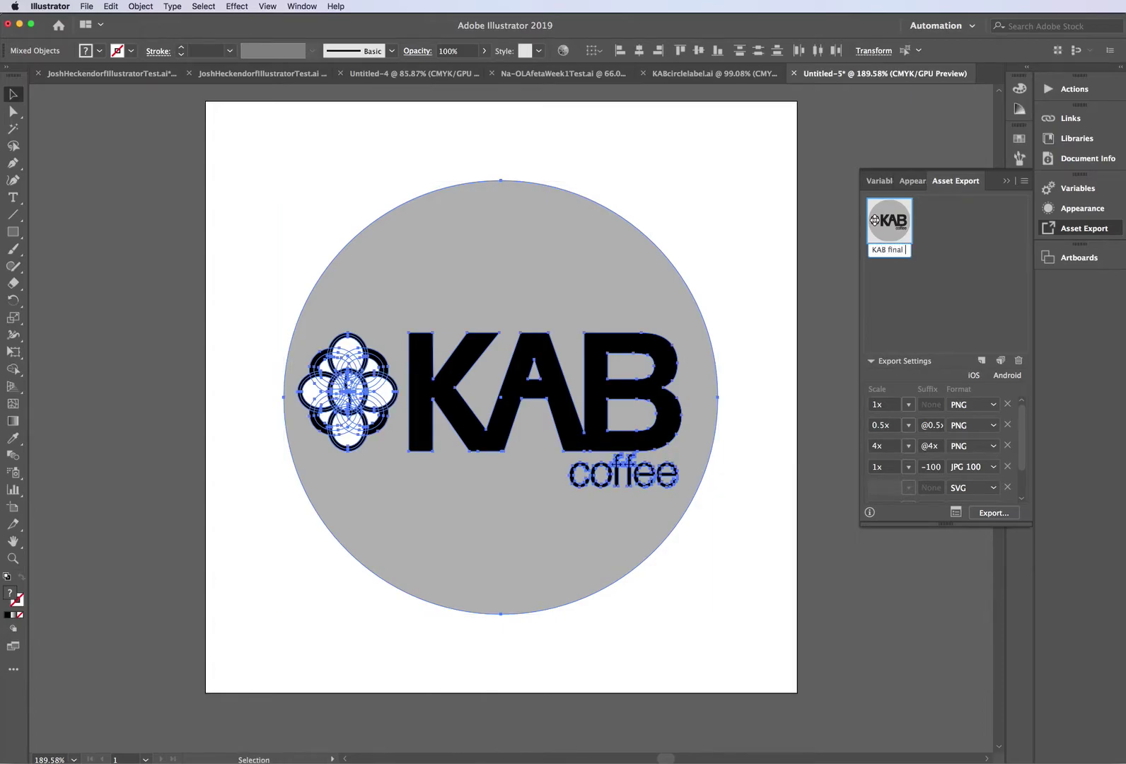
pyautogui.click(982, 278)
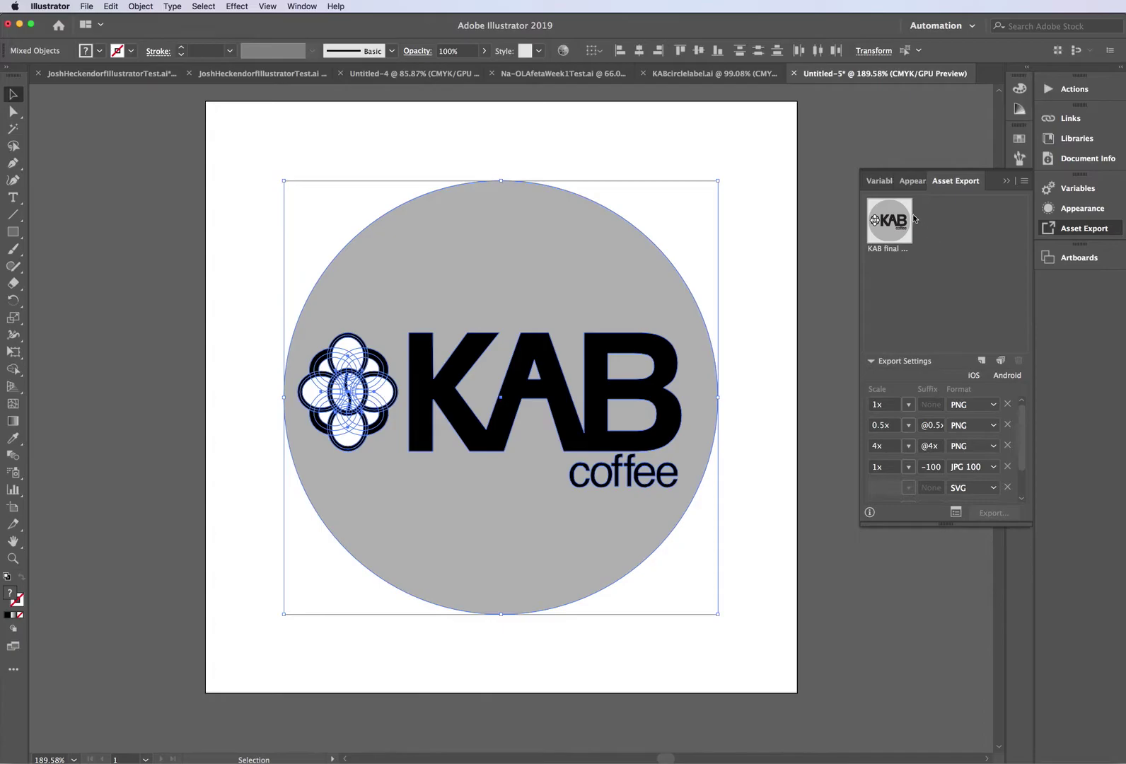
# Delete the three unwanted export rows so a single 1x entry remains.
pyautogui.click(1008, 403)
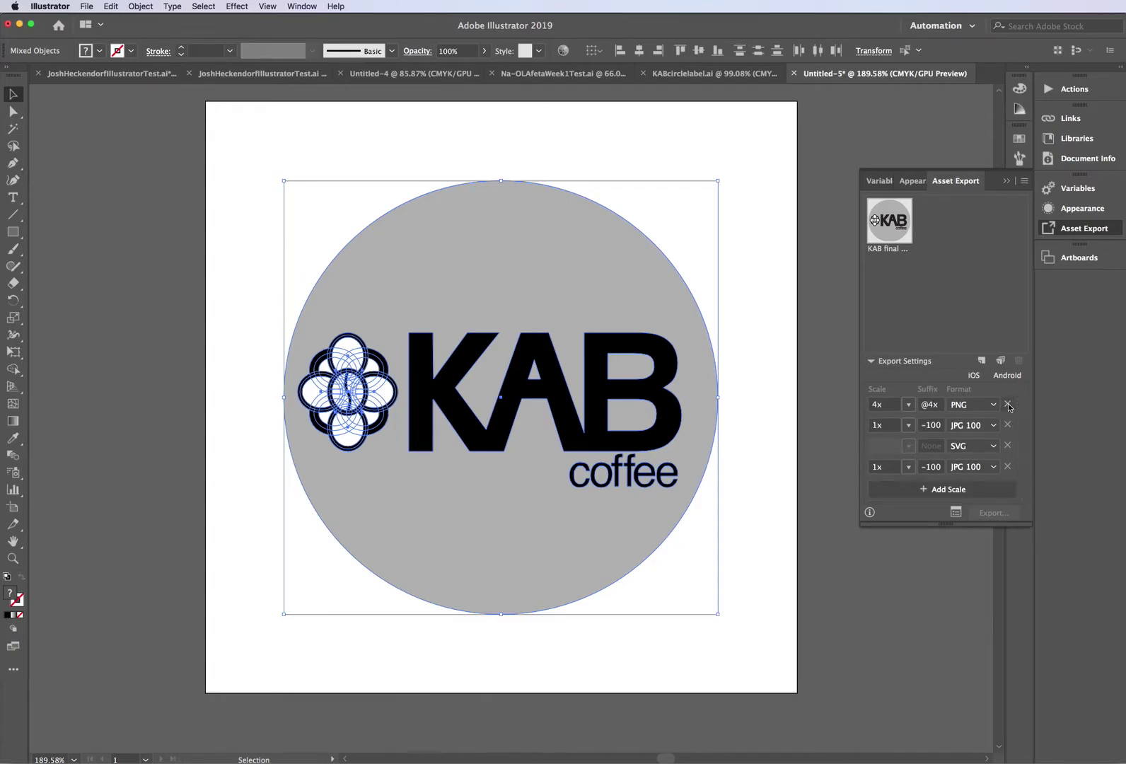
pyautogui.click(1008, 404)
pyautogui.click(1008, 404)
pyautogui.click(1008, 404)
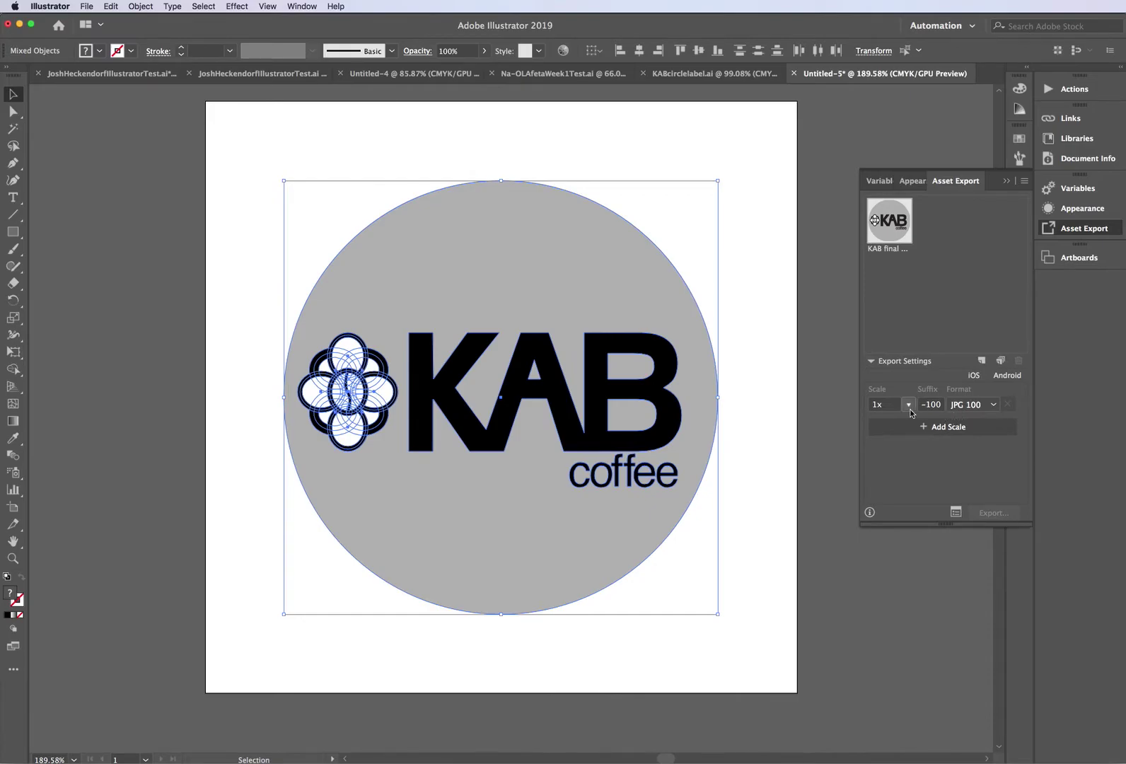
pyautogui.click(995, 405)
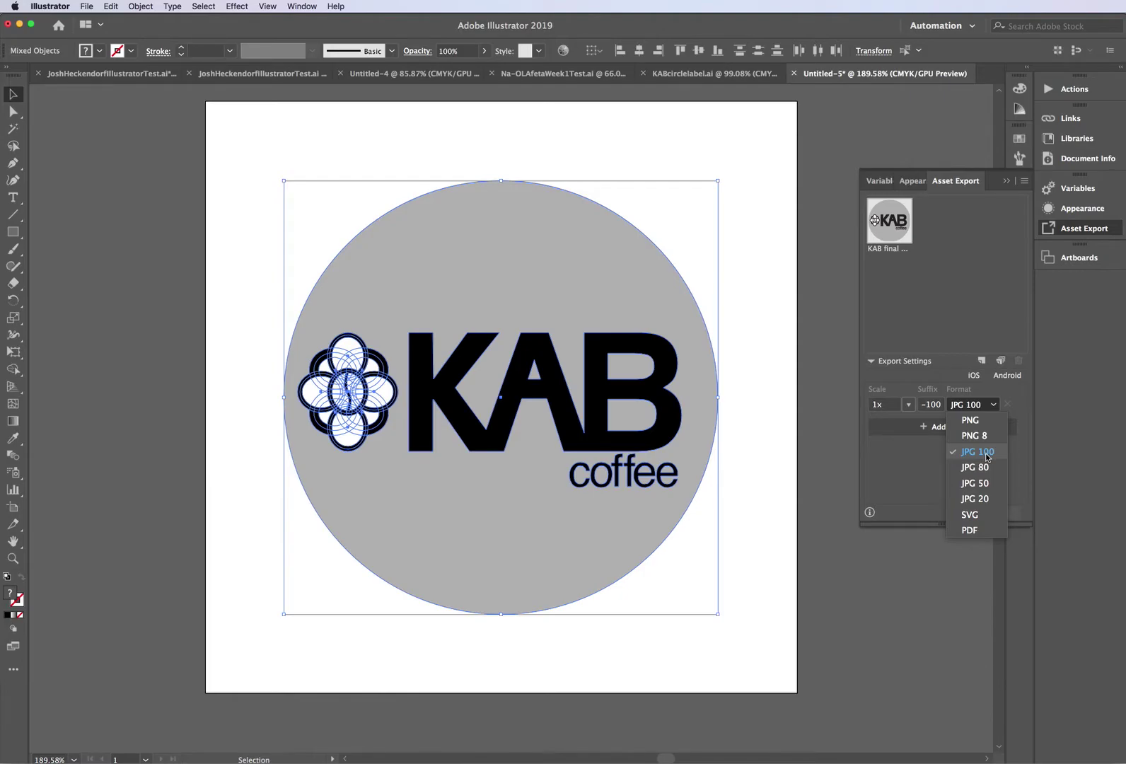
# Set the 1x row to PNG and add a 2x row as JPG 100.
pyautogui.click(899, 463)
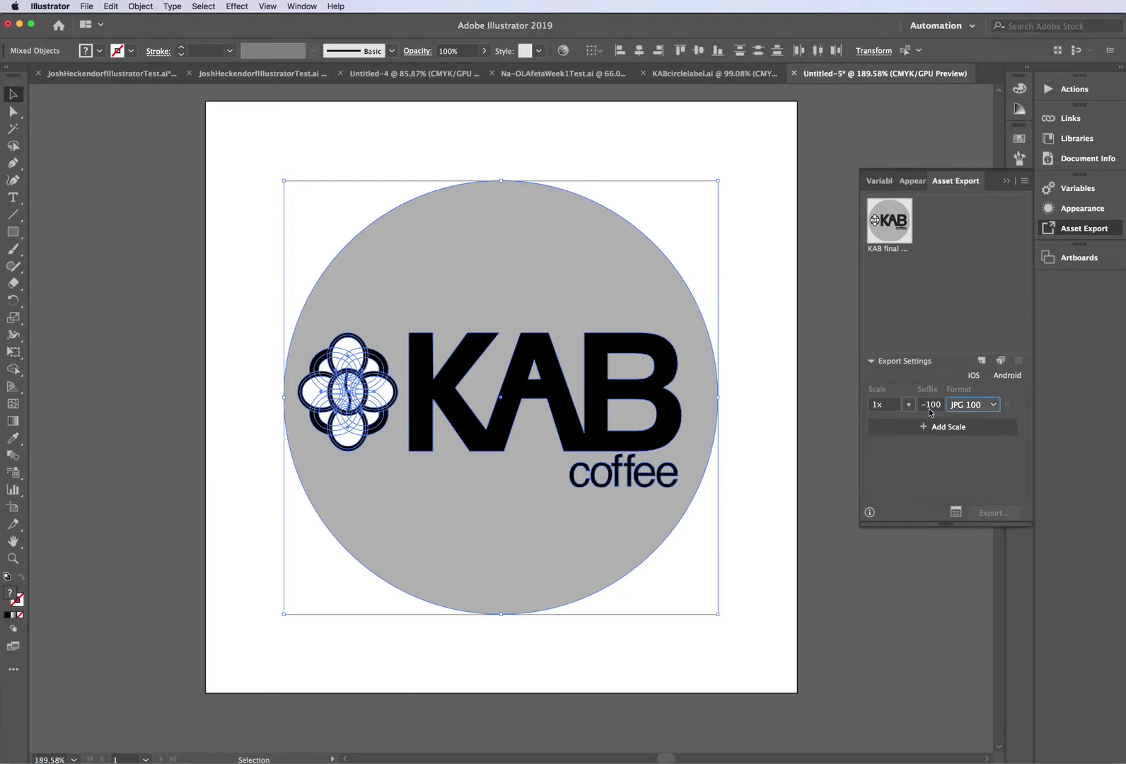
pyautogui.click(983, 408)
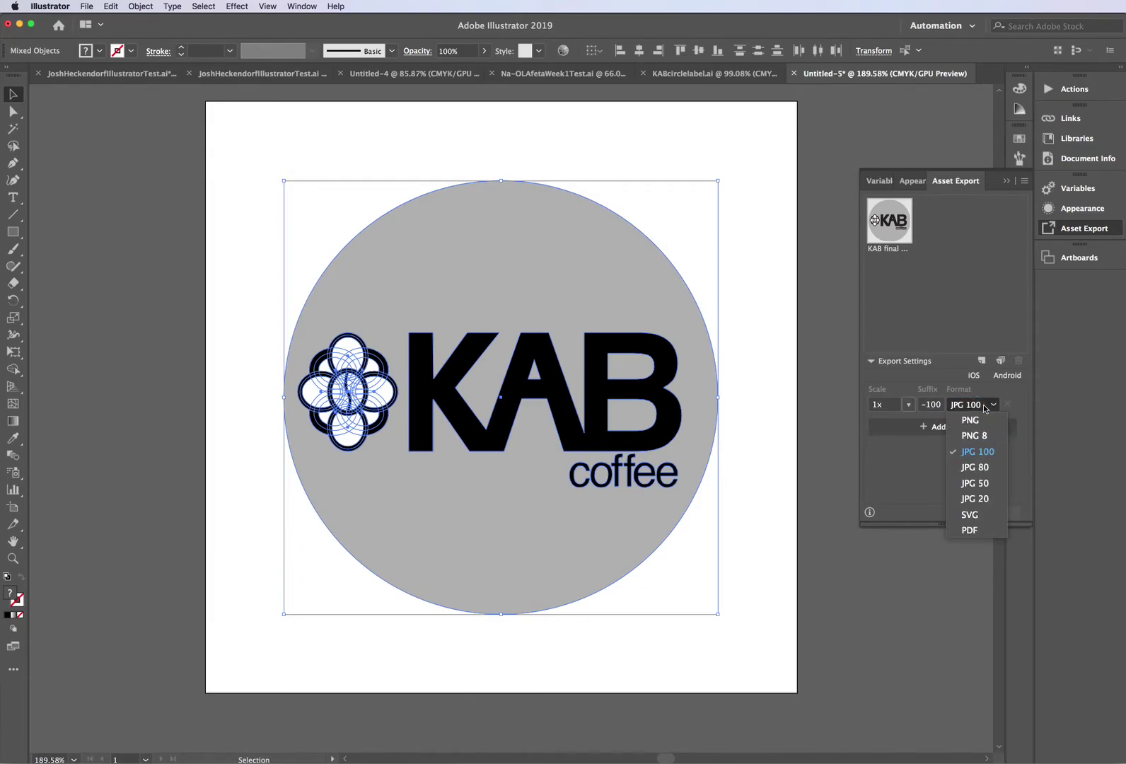
pyautogui.click(973, 420)
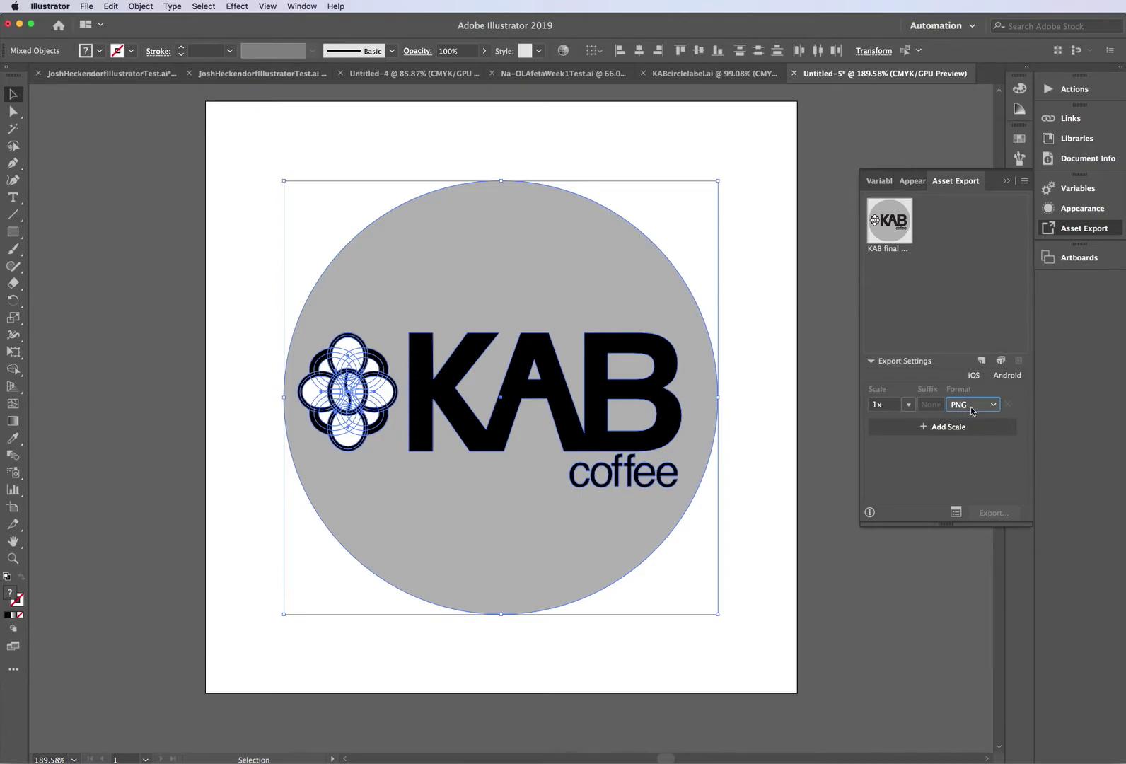
pyautogui.click(950, 431)
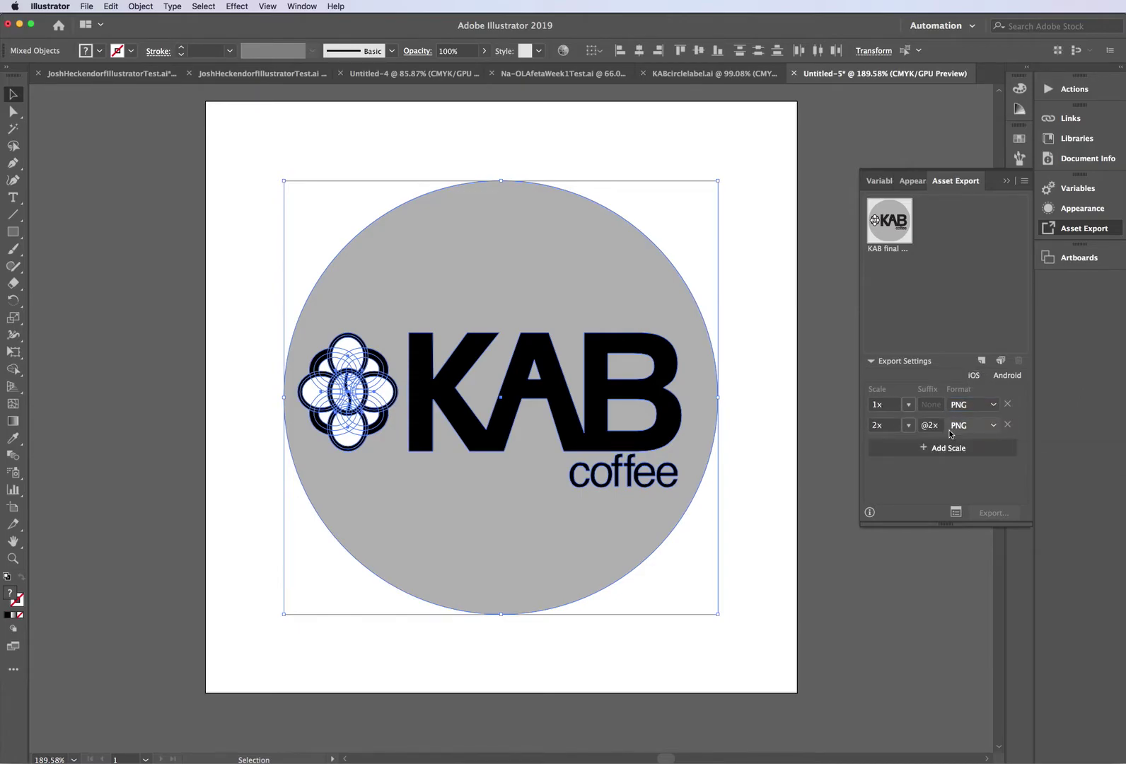
pyautogui.click(993, 426)
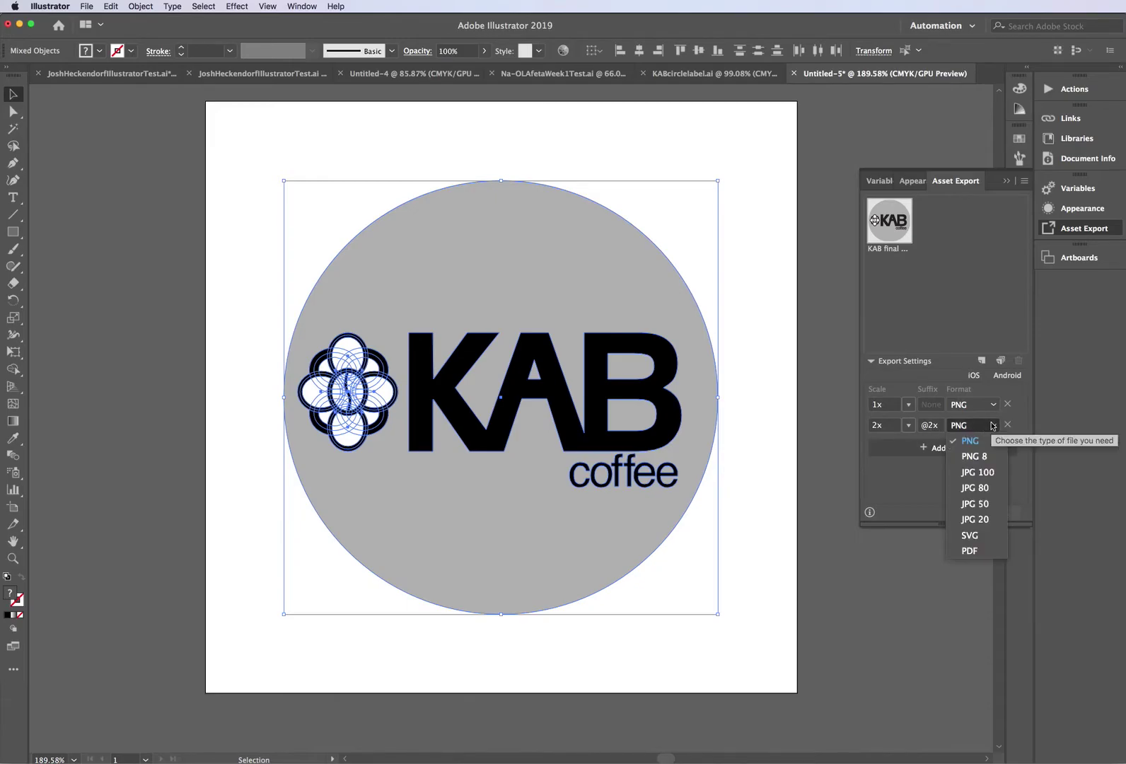
pyautogui.click(983, 473)
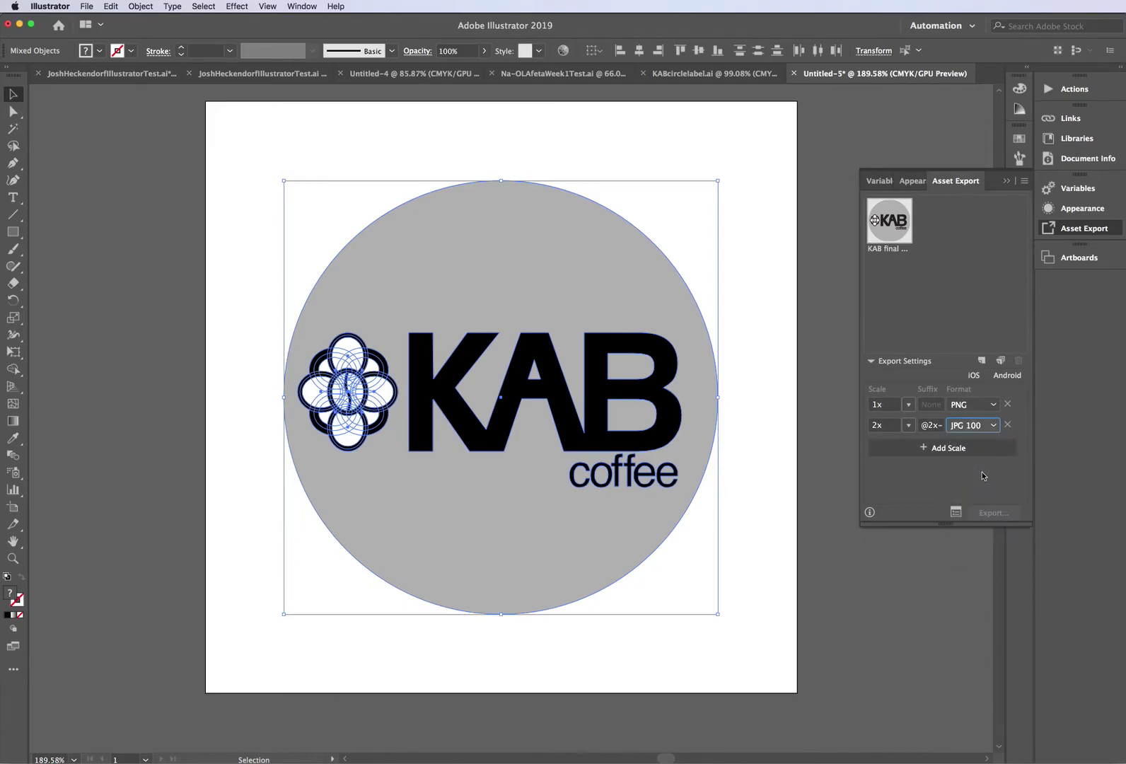
# Add SVG and PDF export rows and change the JPG 100 row to 1x scale.
pyautogui.click(921, 449)
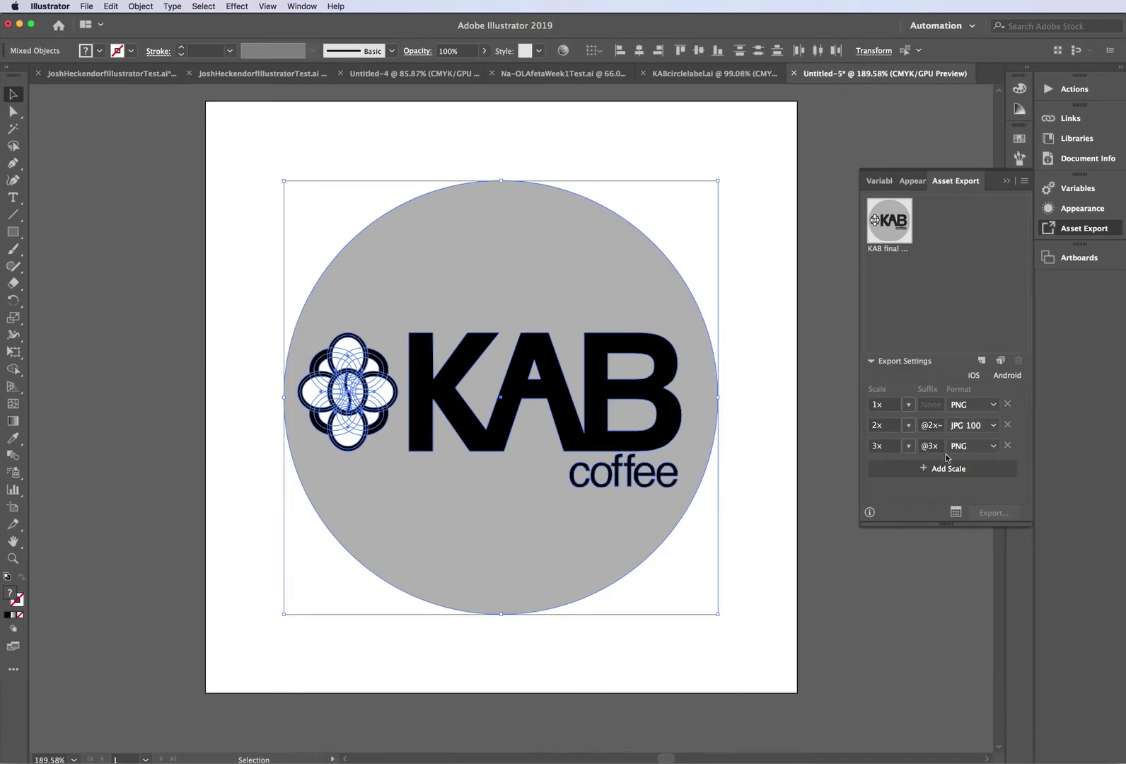
pyautogui.click(970, 447)
pyautogui.click(972, 557)
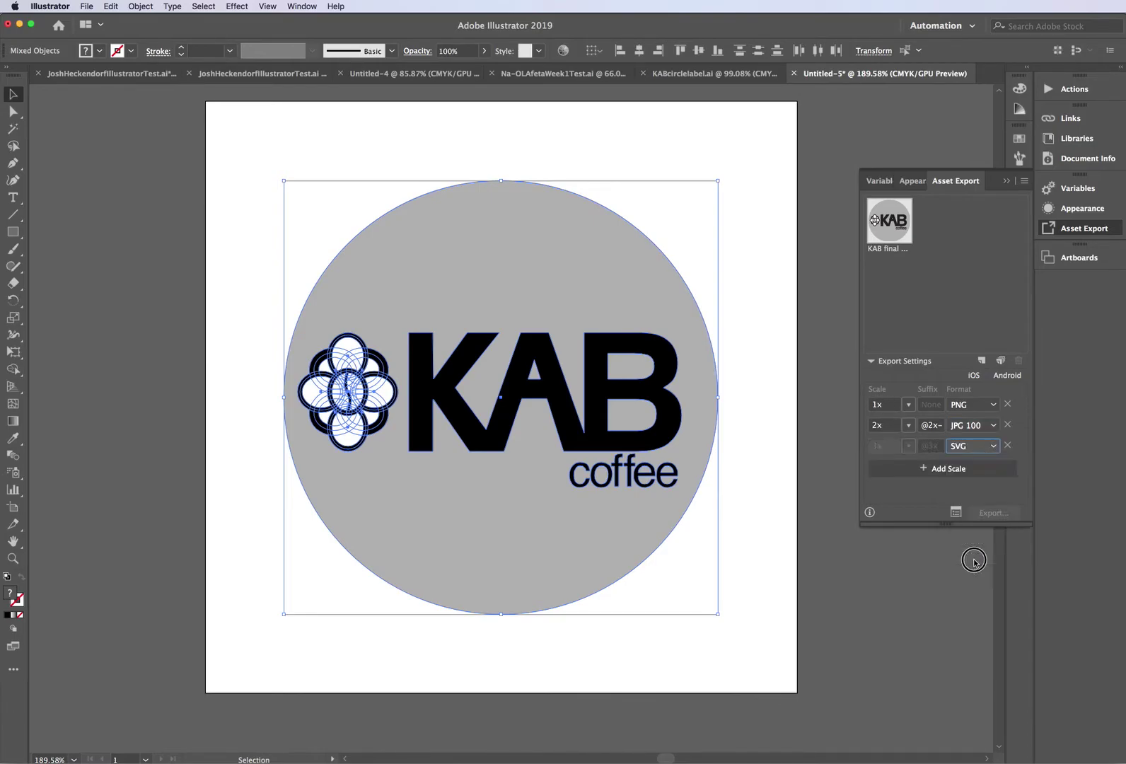
pyautogui.click(948, 468)
pyautogui.click(971, 467)
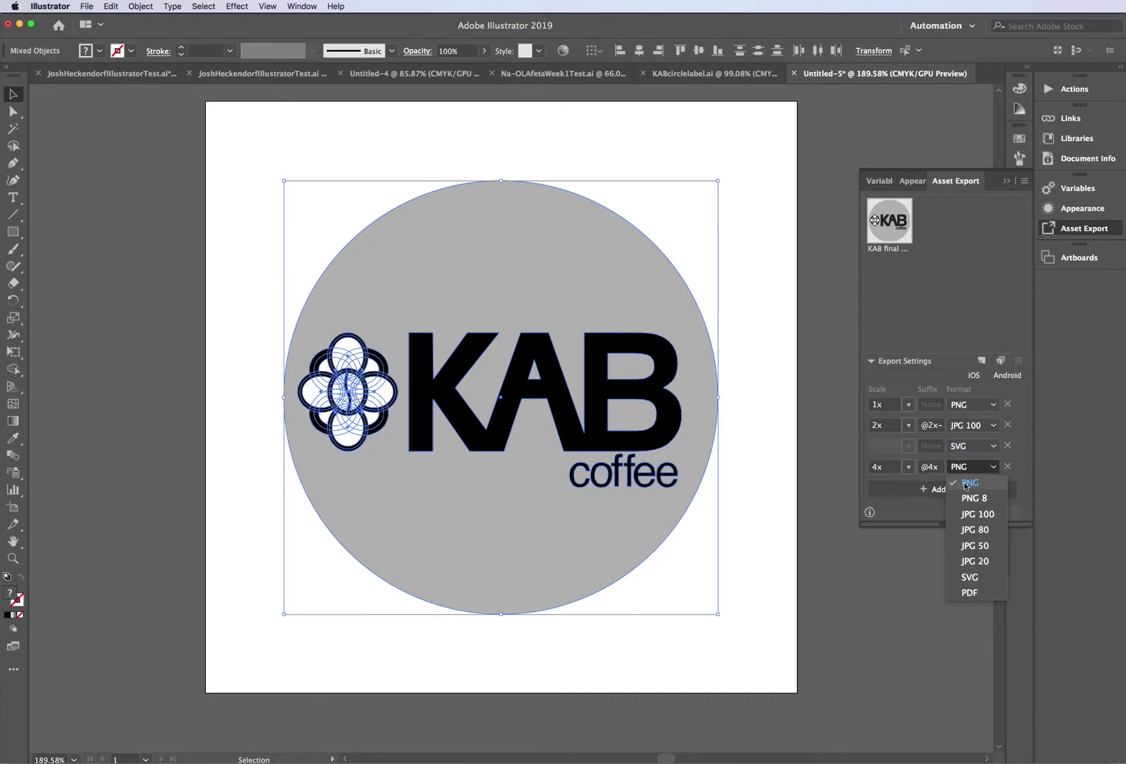
pyautogui.click(967, 591)
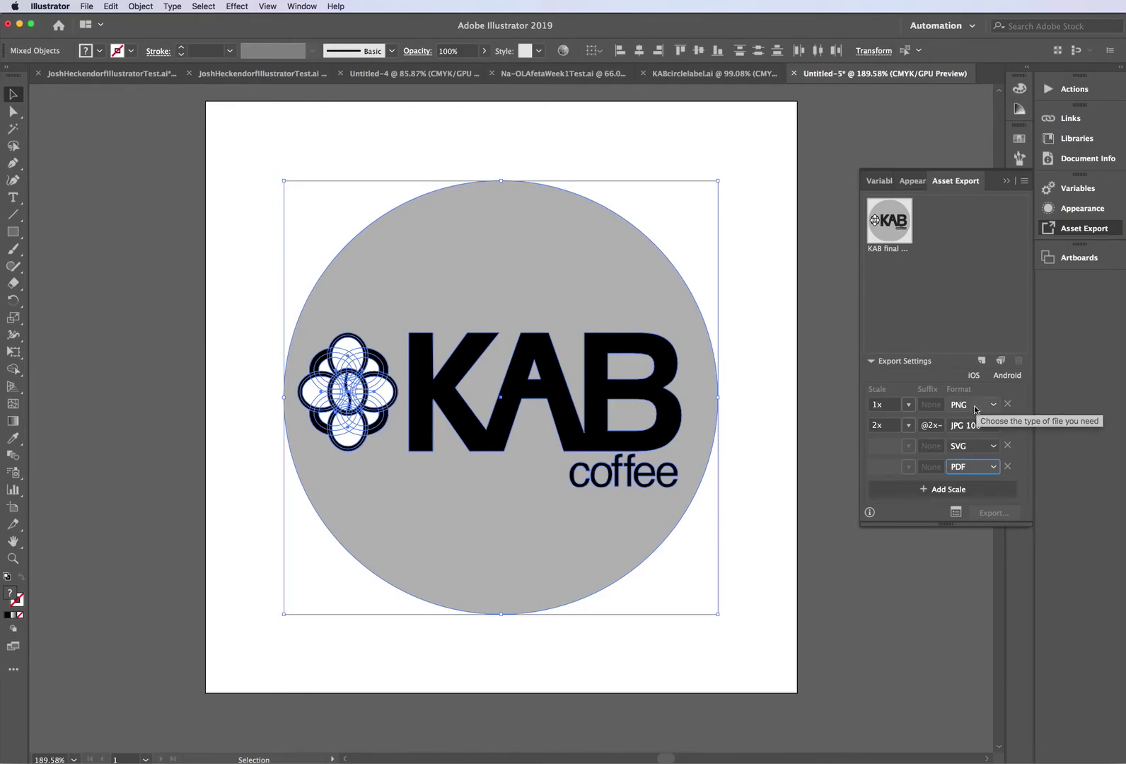
pyautogui.click(909, 425)
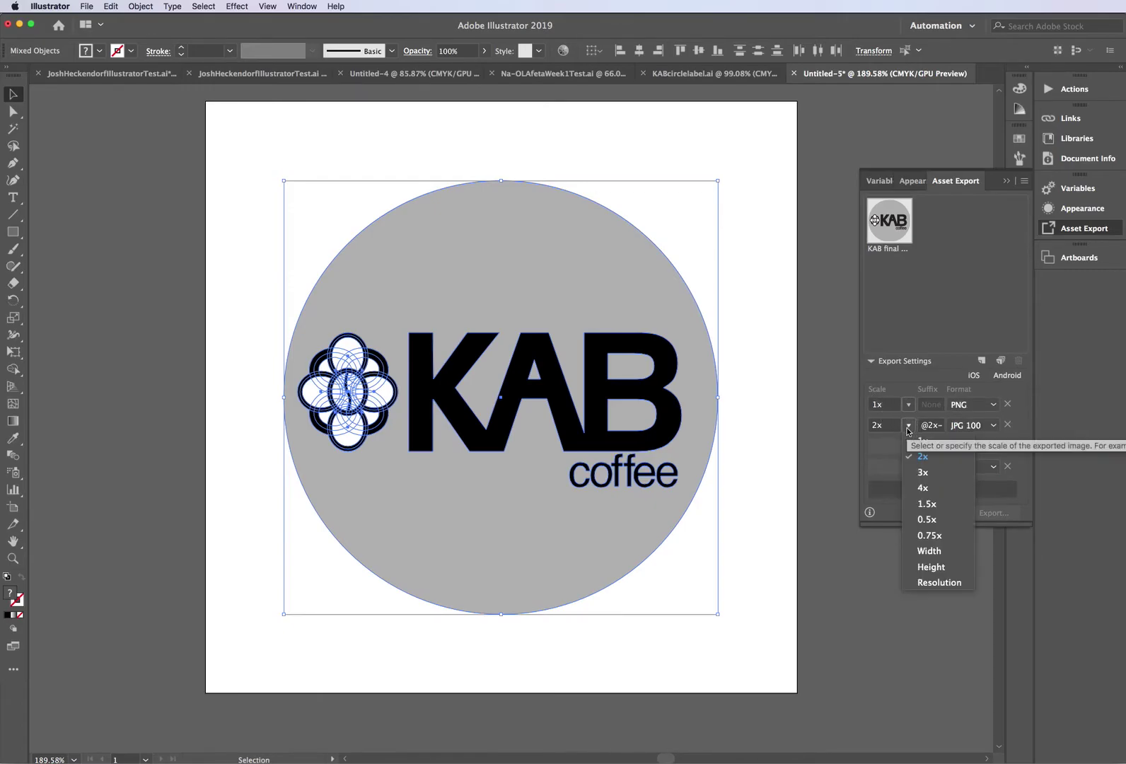
pyautogui.click(881, 484)
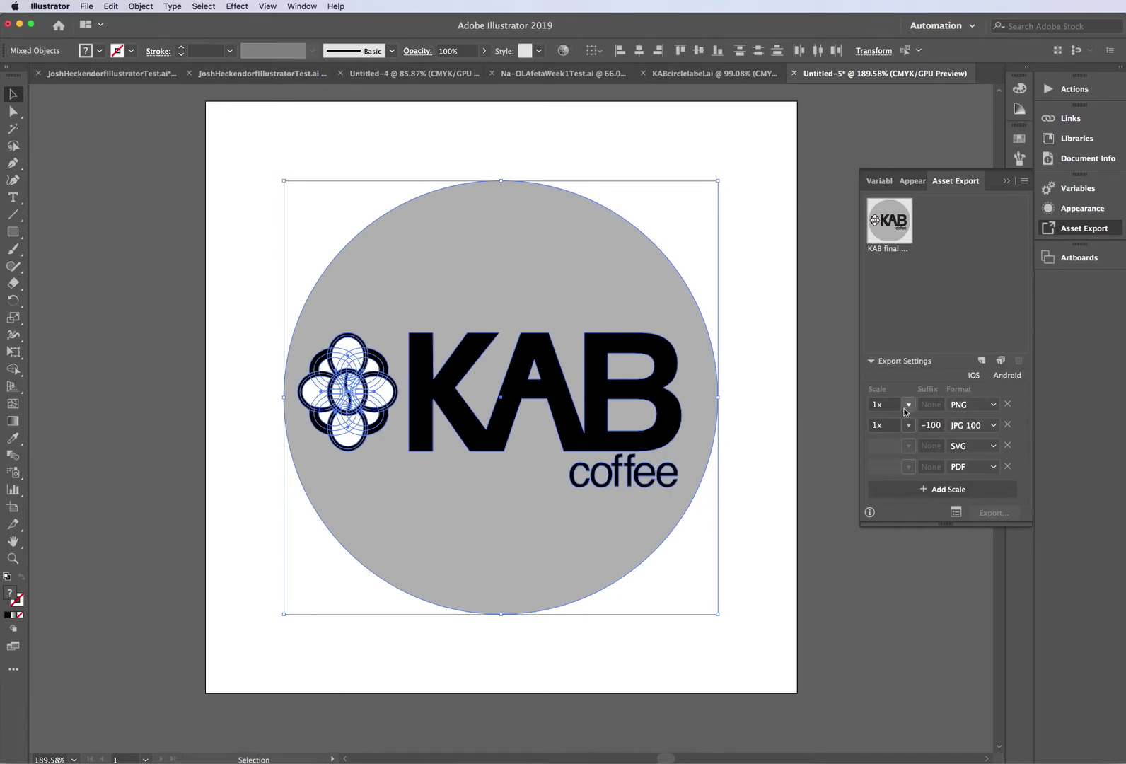
pyautogui.click(907, 409)
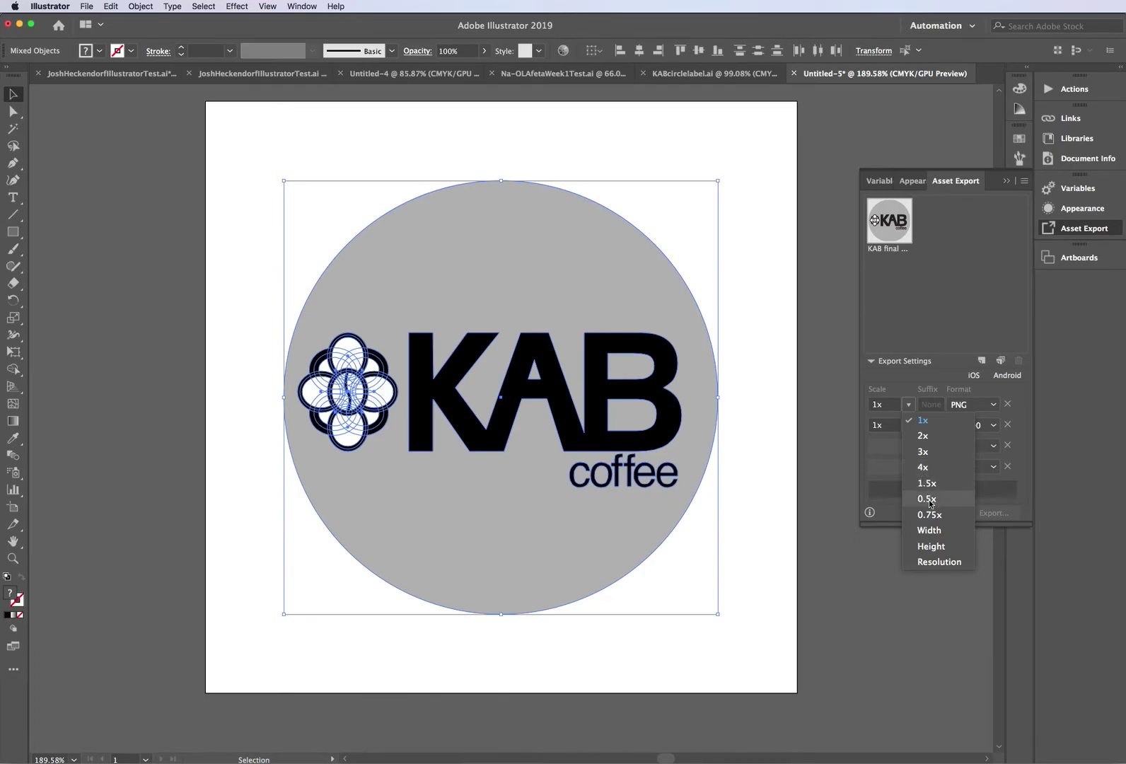
# Keep the PNG row at 1x, select the KAB logo asset and start its export.
pyautogui.click(998, 295)
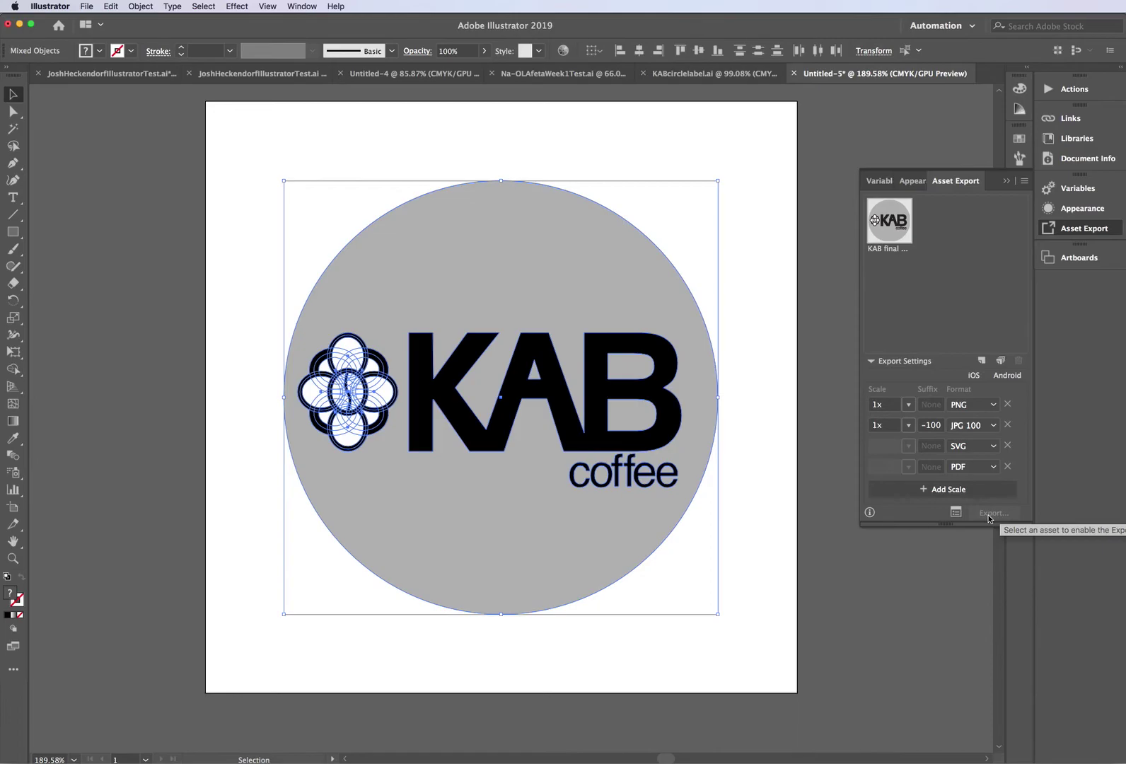
pyautogui.click(908, 244)
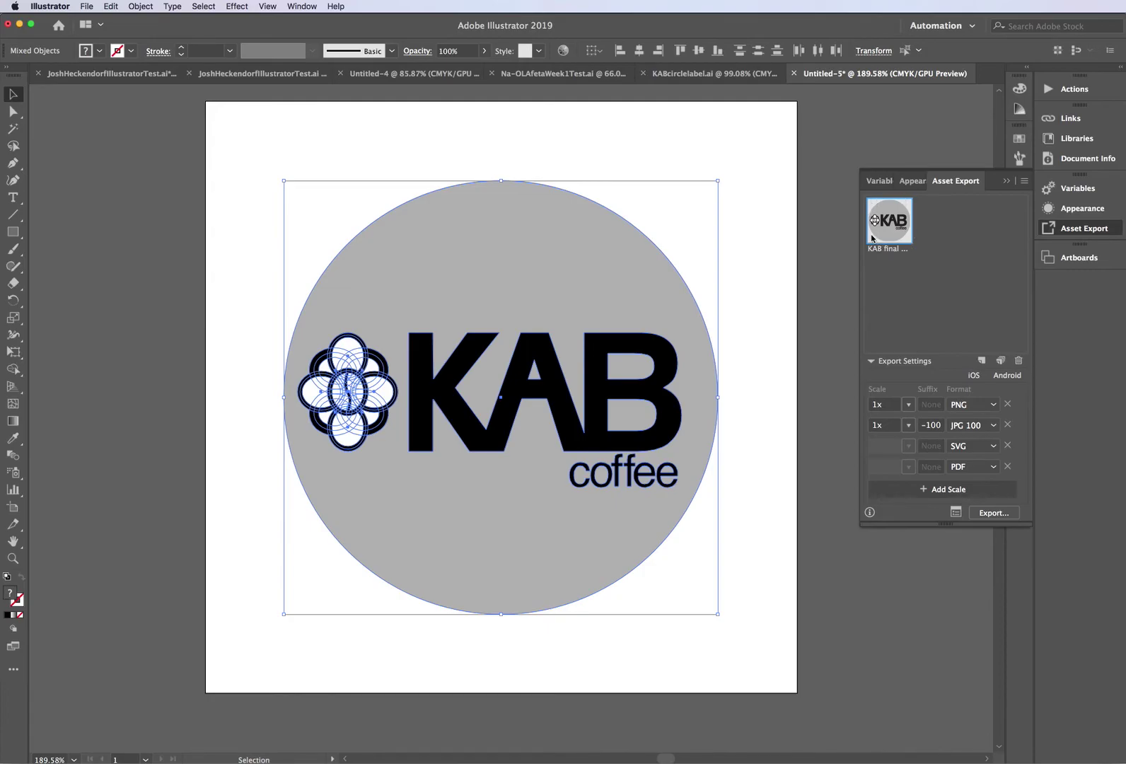
pyautogui.click(1001, 516)
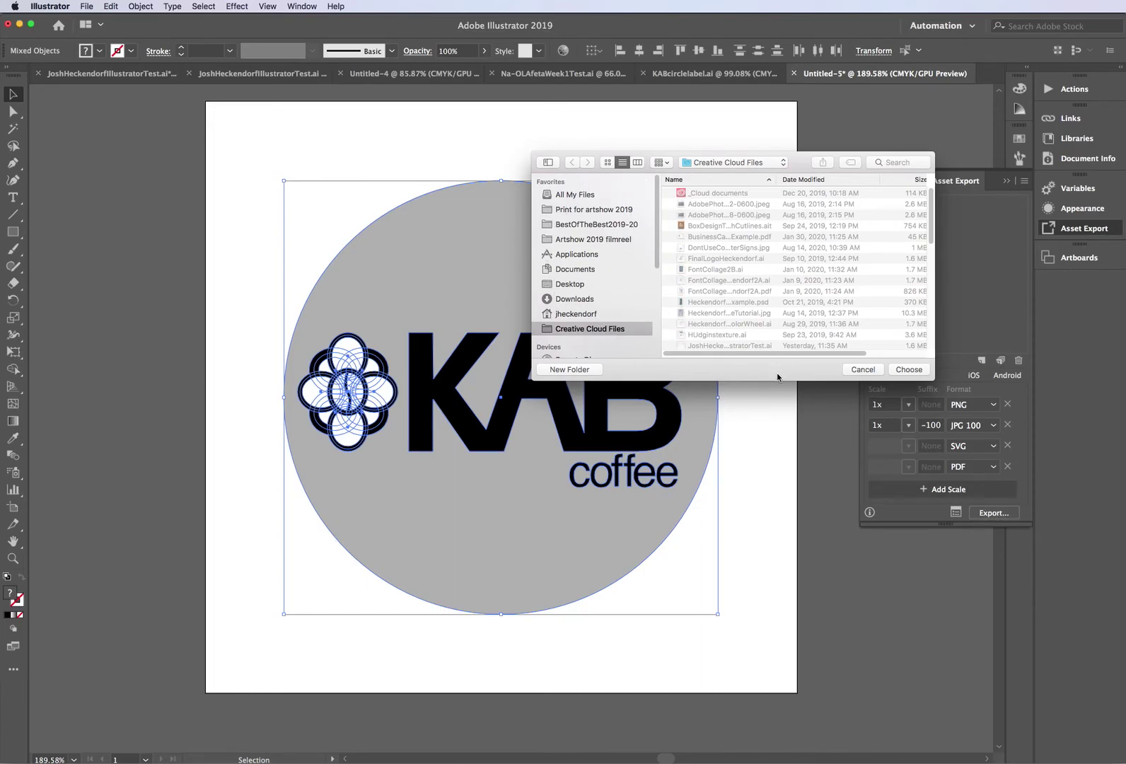
# Create a new folder named 'Kab final logo' and export the asset files into it.
pyautogui.moveTo(778, 378); pyautogui.dragTo(795, 394)
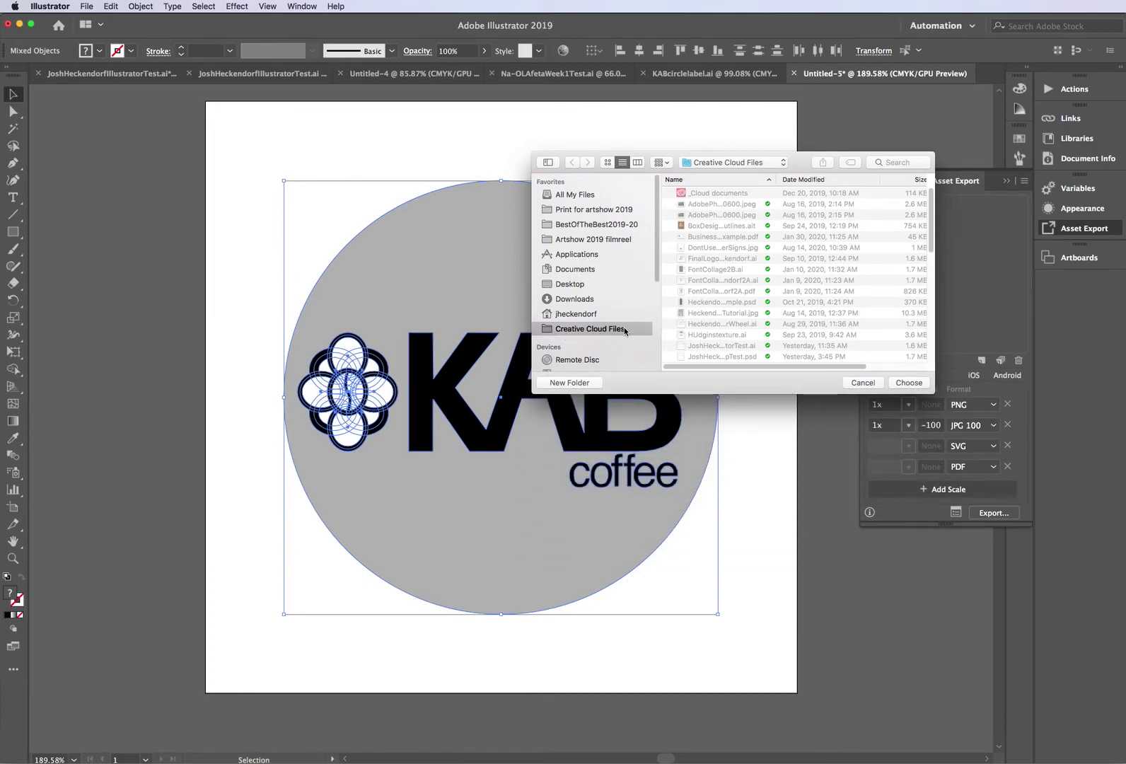
pyautogui.click(569, 383)
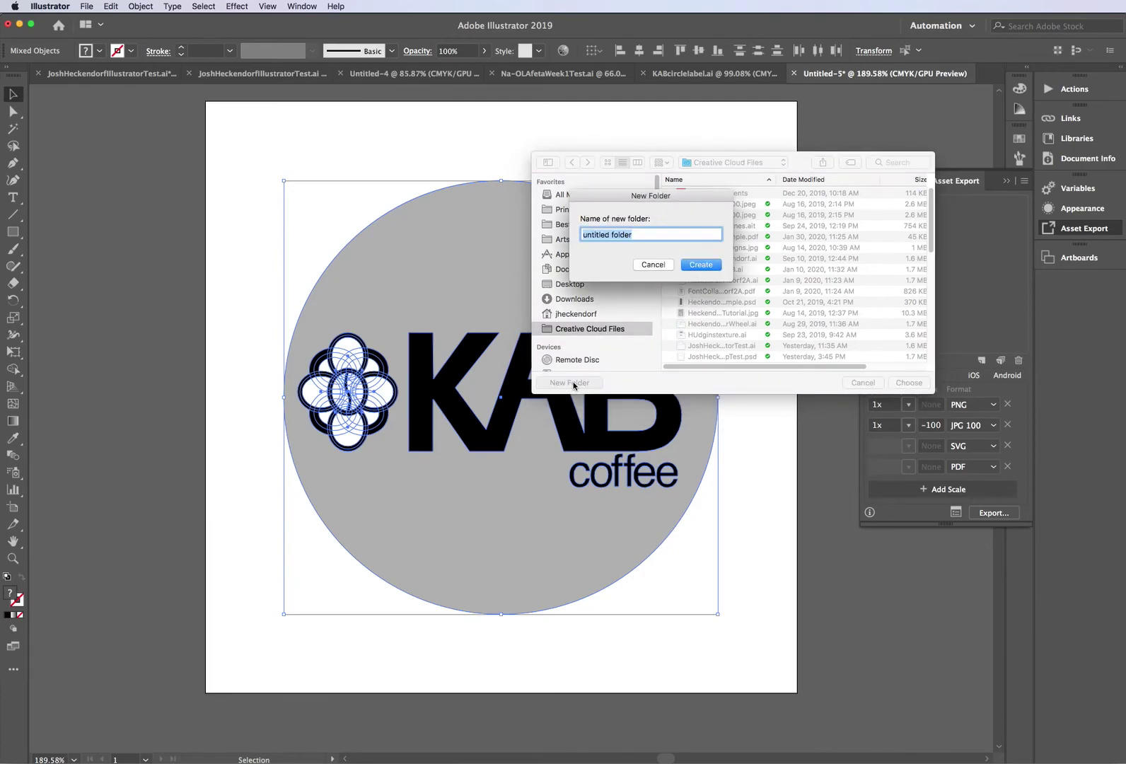
pyautogui.write('Kab final logo')
pyautogui.click(704, 268)
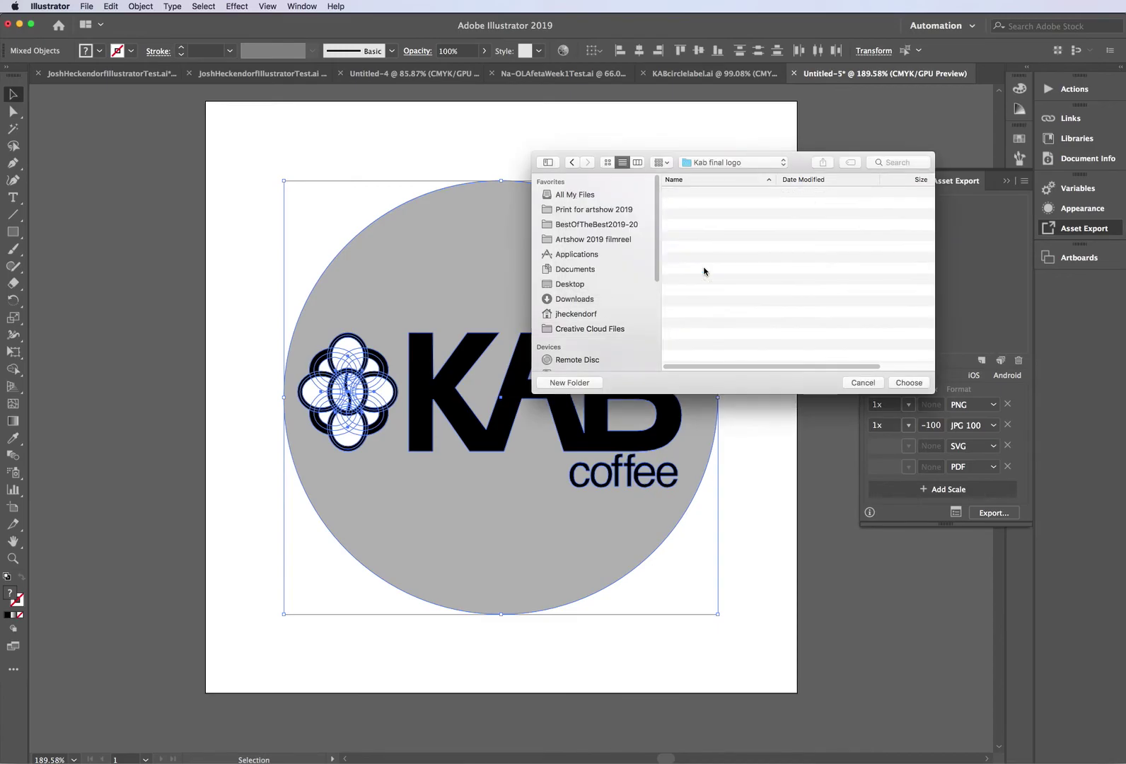
pyautogui.click(909, 383)
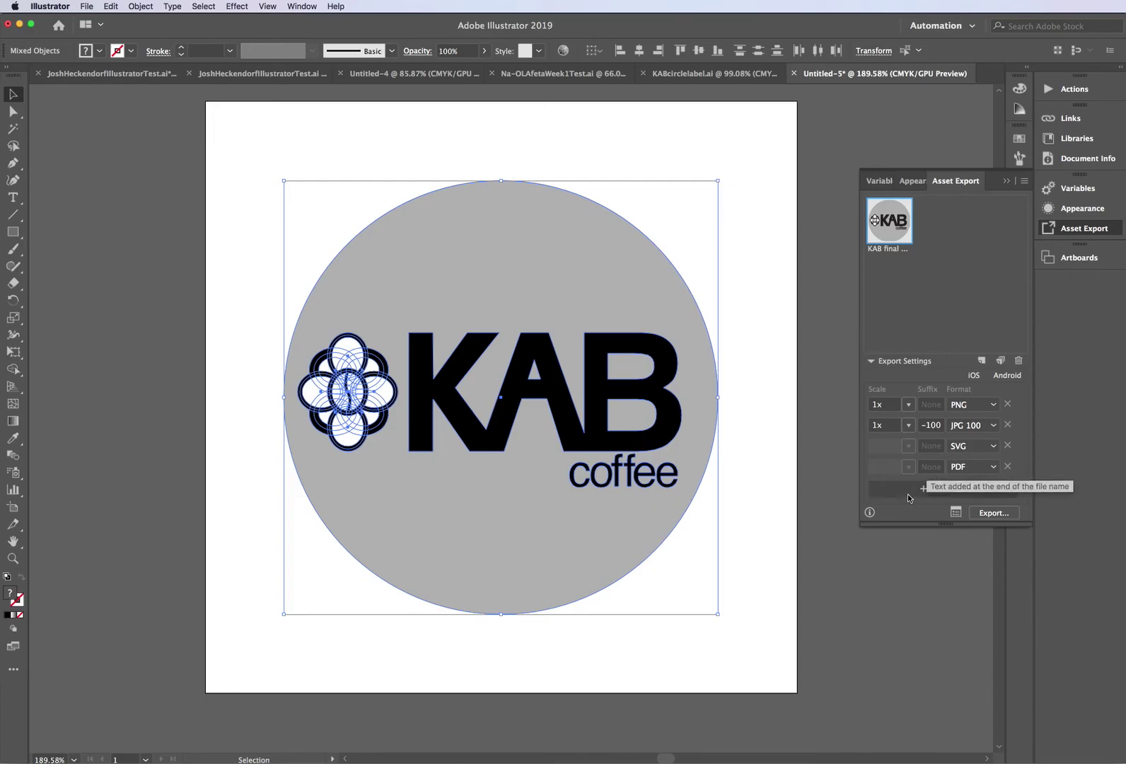
# In Finder, open the Kab final logo folder in Creative Cloud Files and expand its 1x, PDF and SVG subfolders.
pyautogui.press('super+Tab')
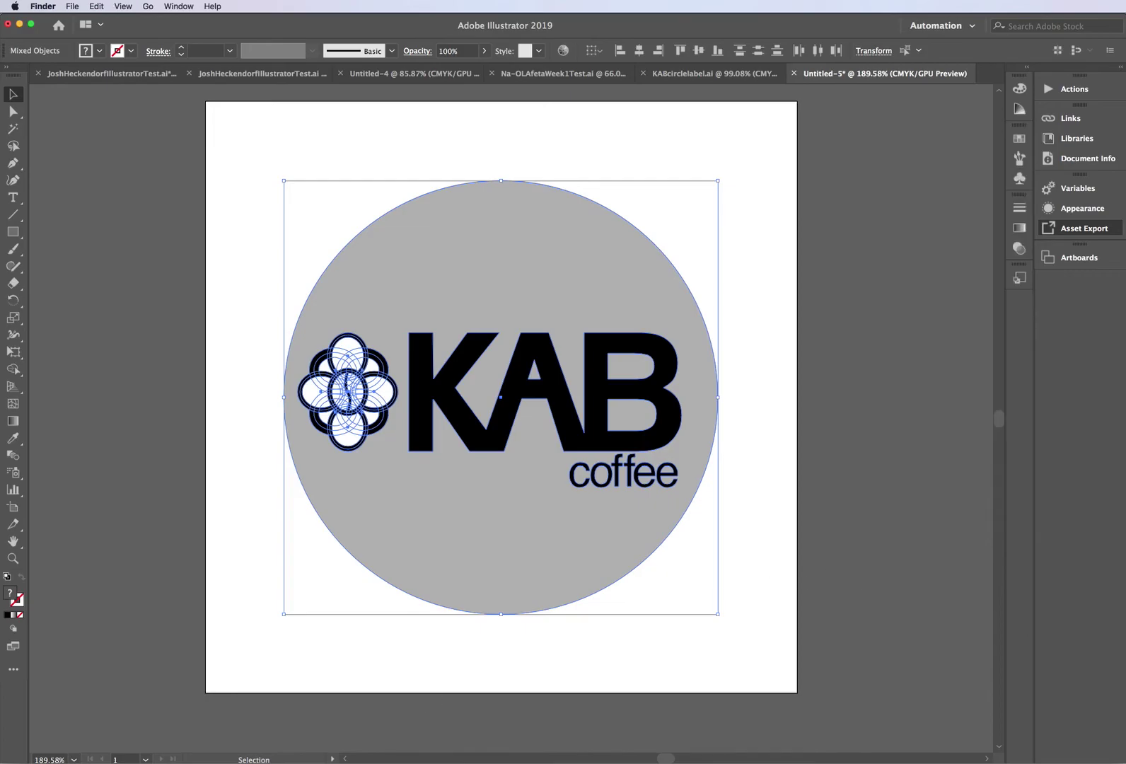
pyautogui.click(266, 464)
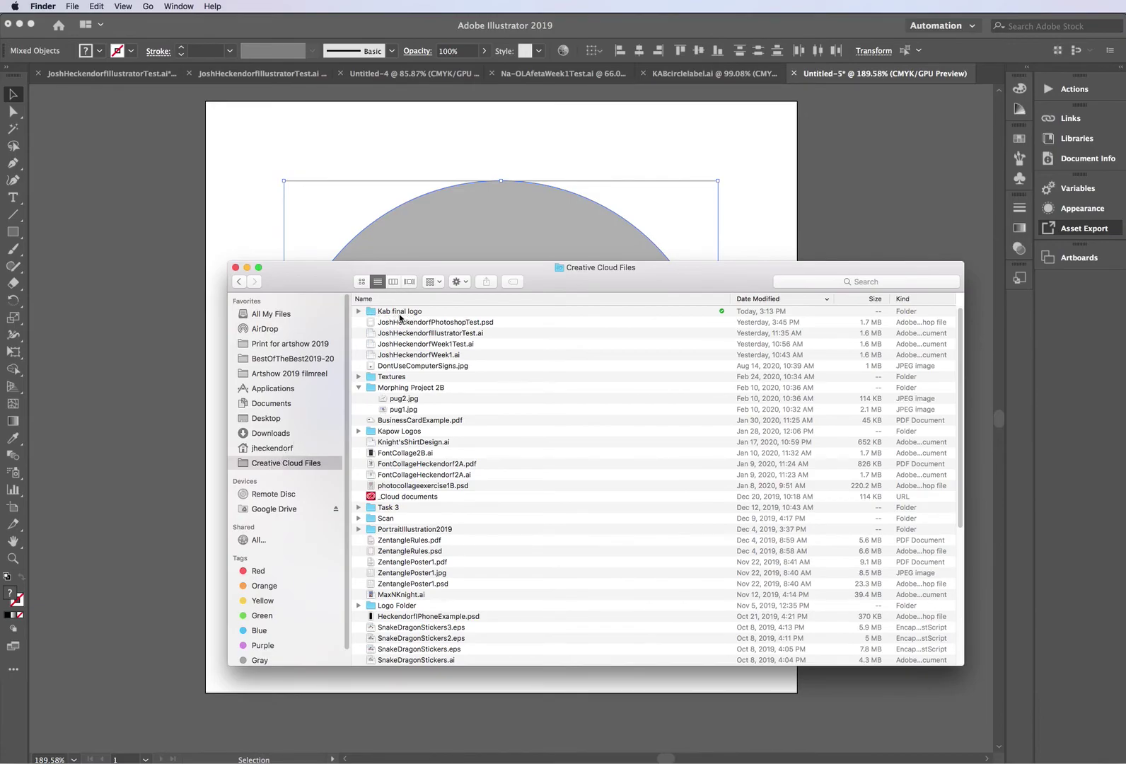
pyautogui.doubleClick(400, 312)
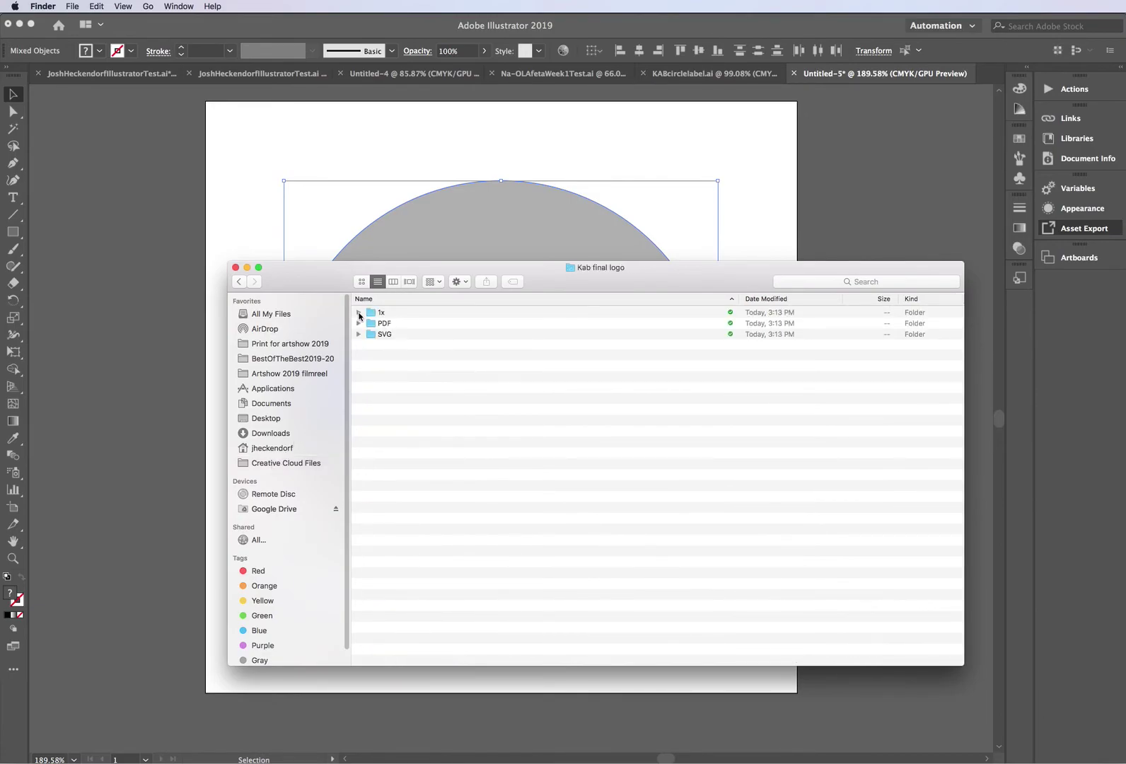
pyautogui.click(358, 312)
pyautogui.click(358, 345)
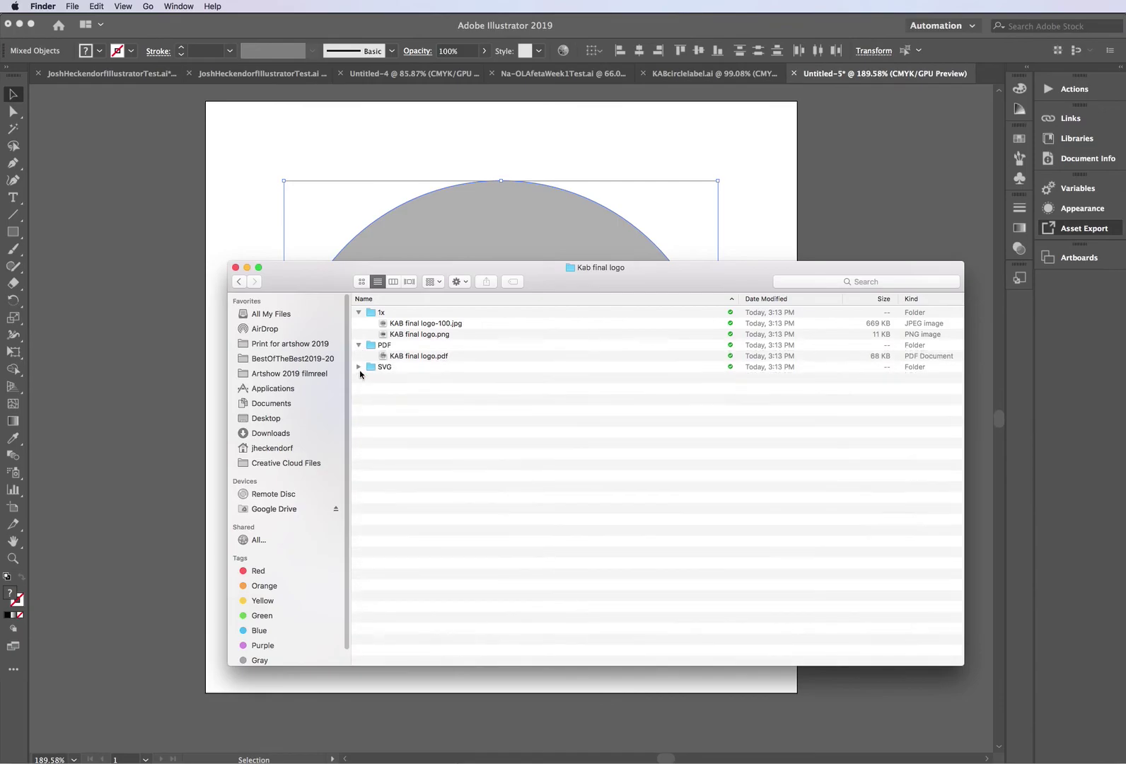
pyautogui.click(359, 366)
# Open the exported SVG in Illustrator and the exported PDF in Preview.
pyautogui.doubleClick(408, 379)
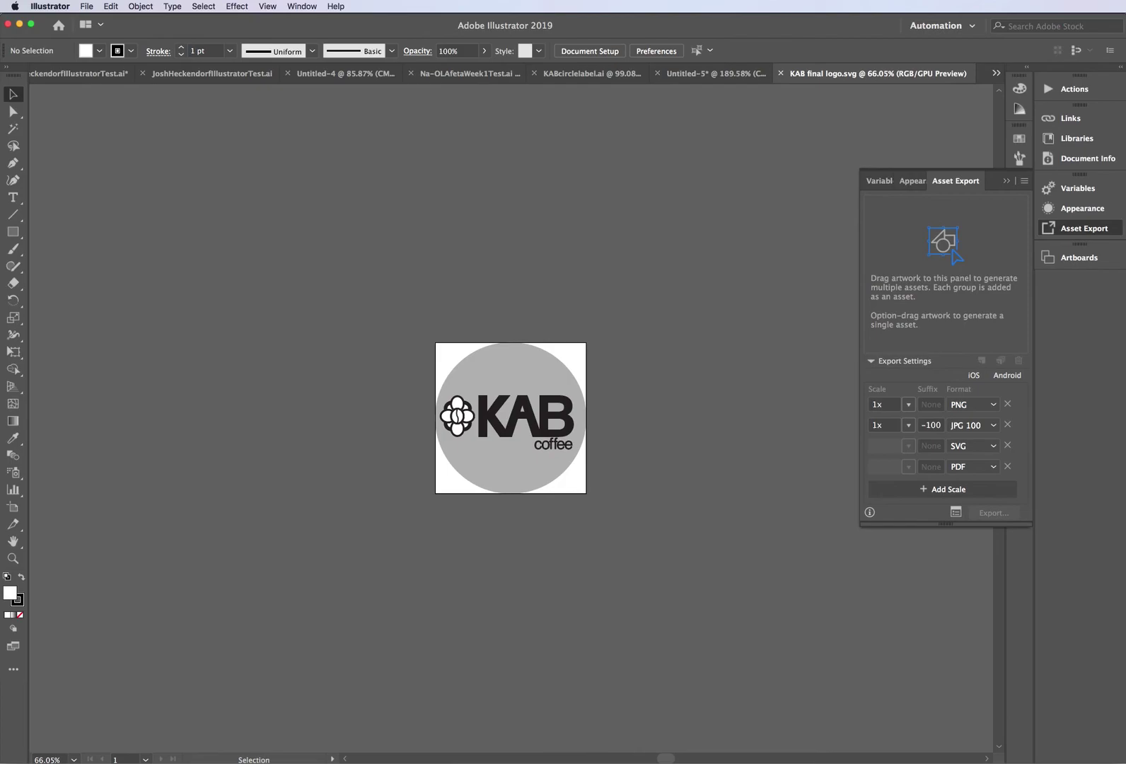
pyautogui.press('super+Tab')
pyautogui.doubleClick(408, 356)
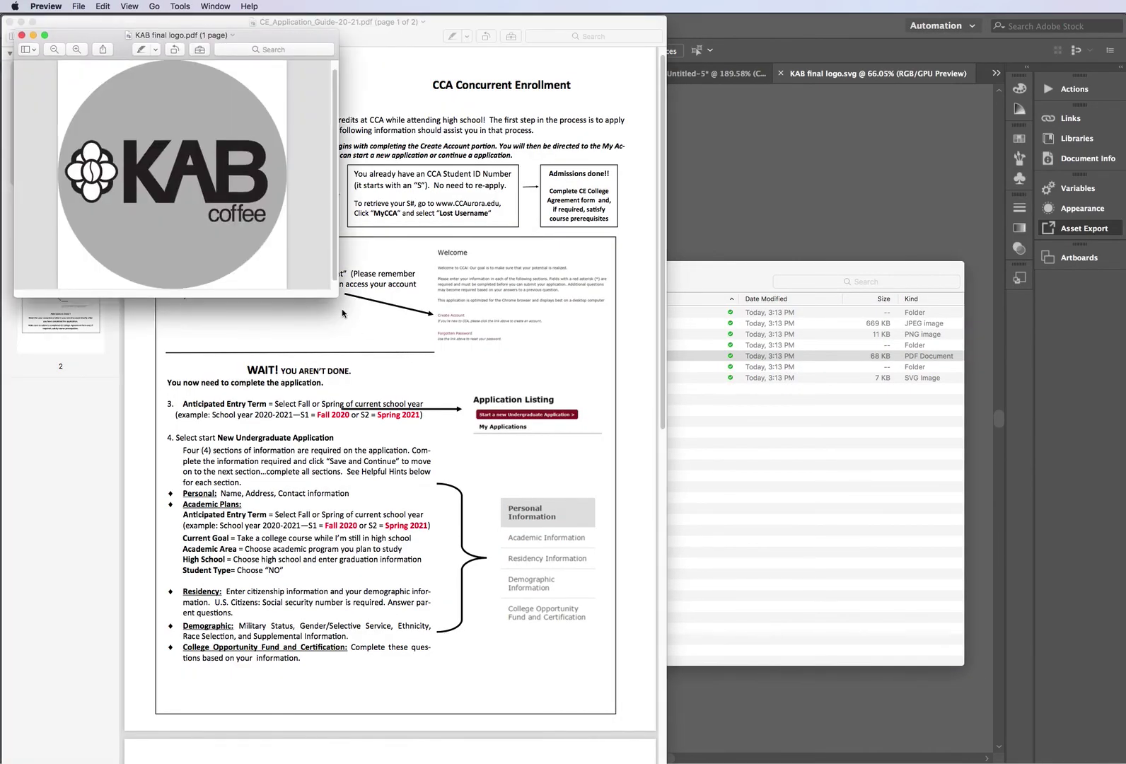
# Open the exported PNG and -100 JPG logos in Preview, then return to Illustrator.
pyautogui.click(759, 571)
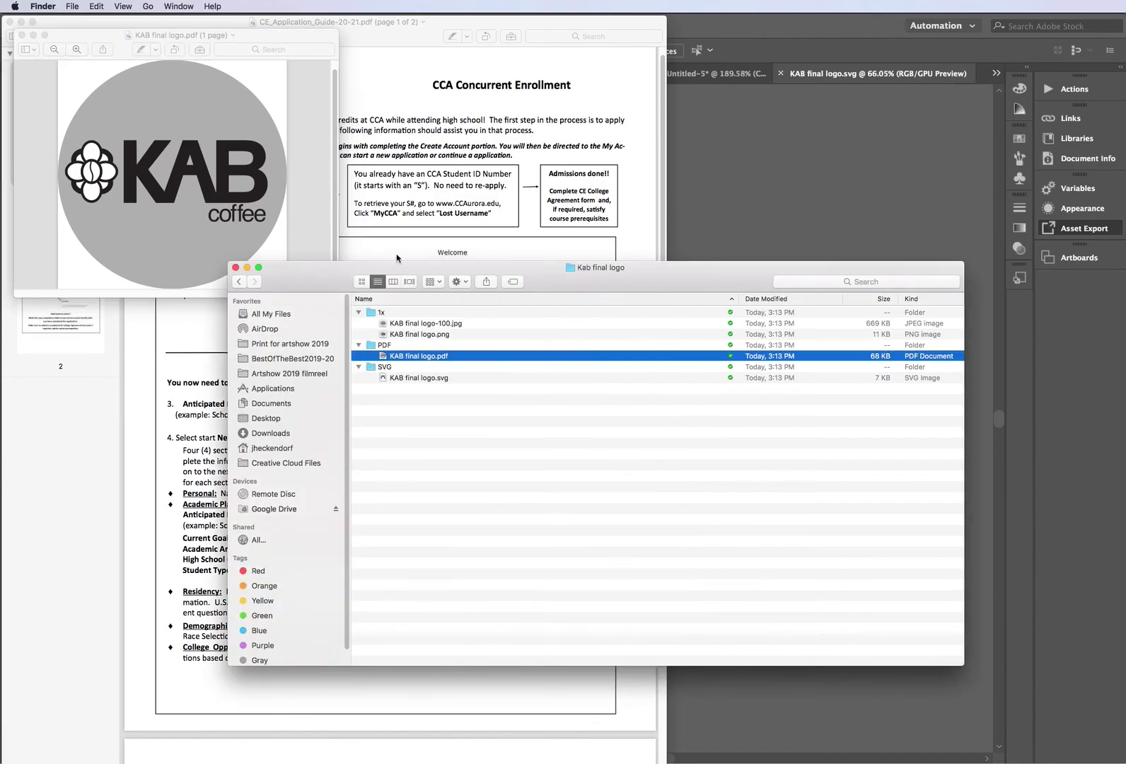
pyautogui.doubleClick(417, 334)
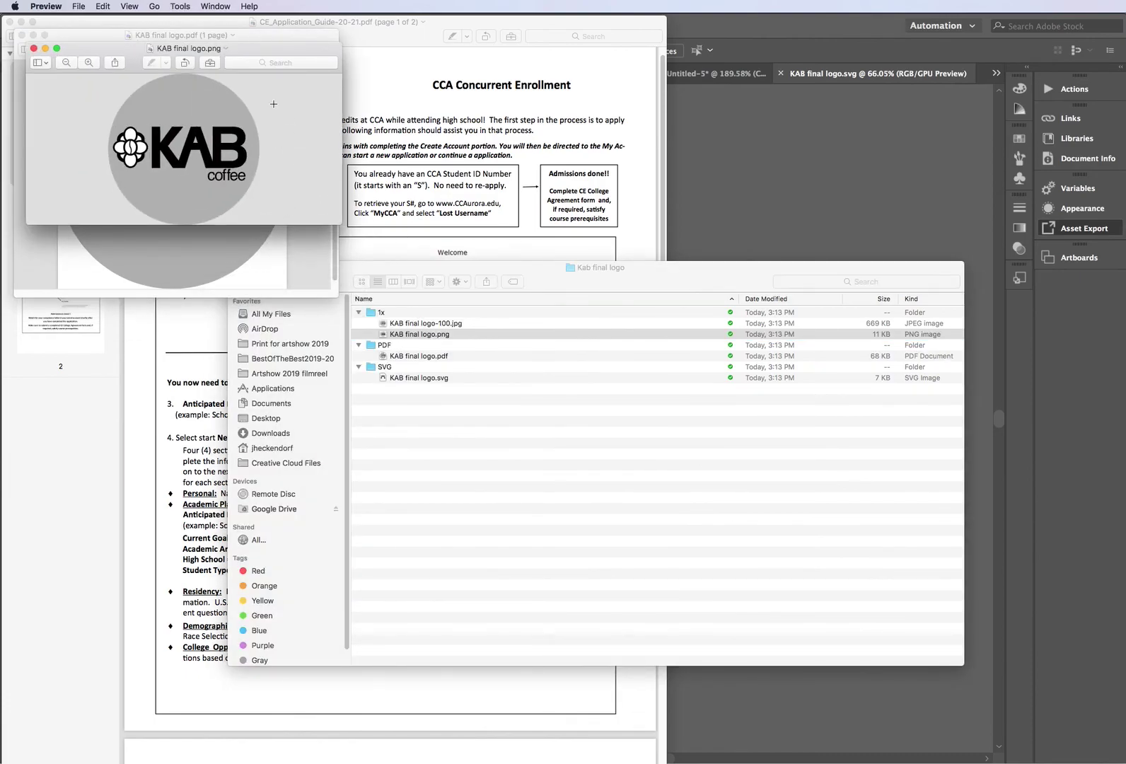
pyautogui.doubleClick(416, 324)
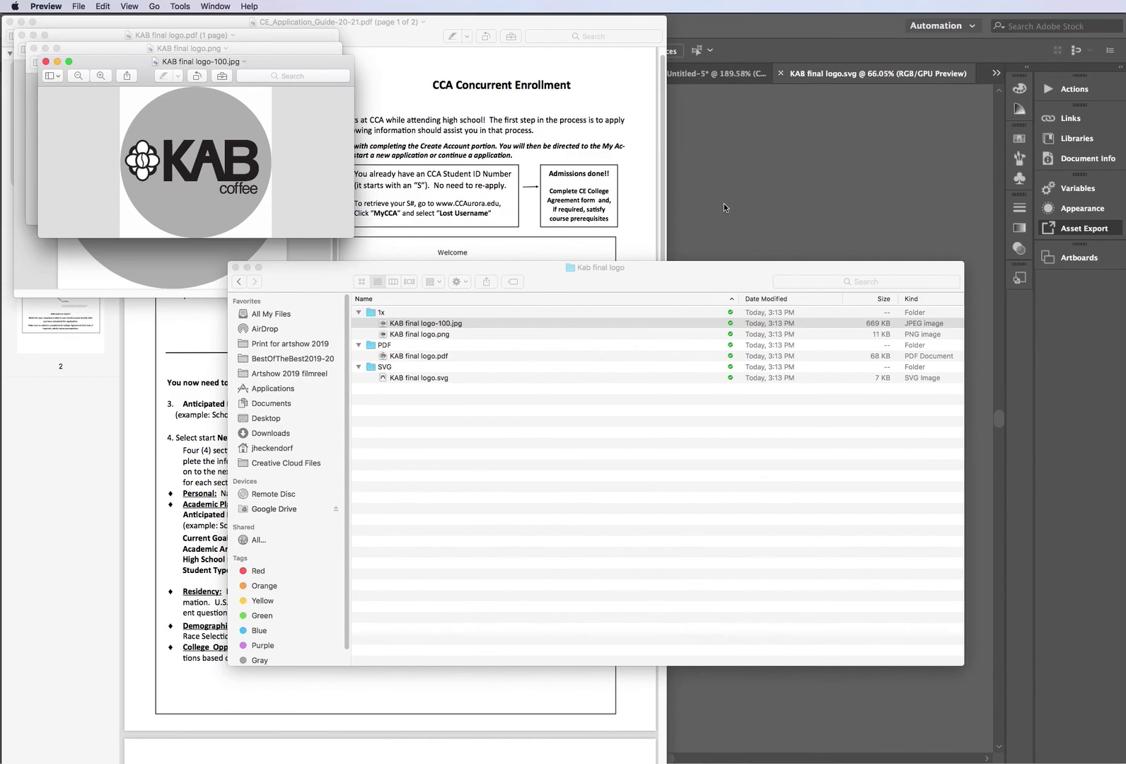
pyautogui.click(738, 214)
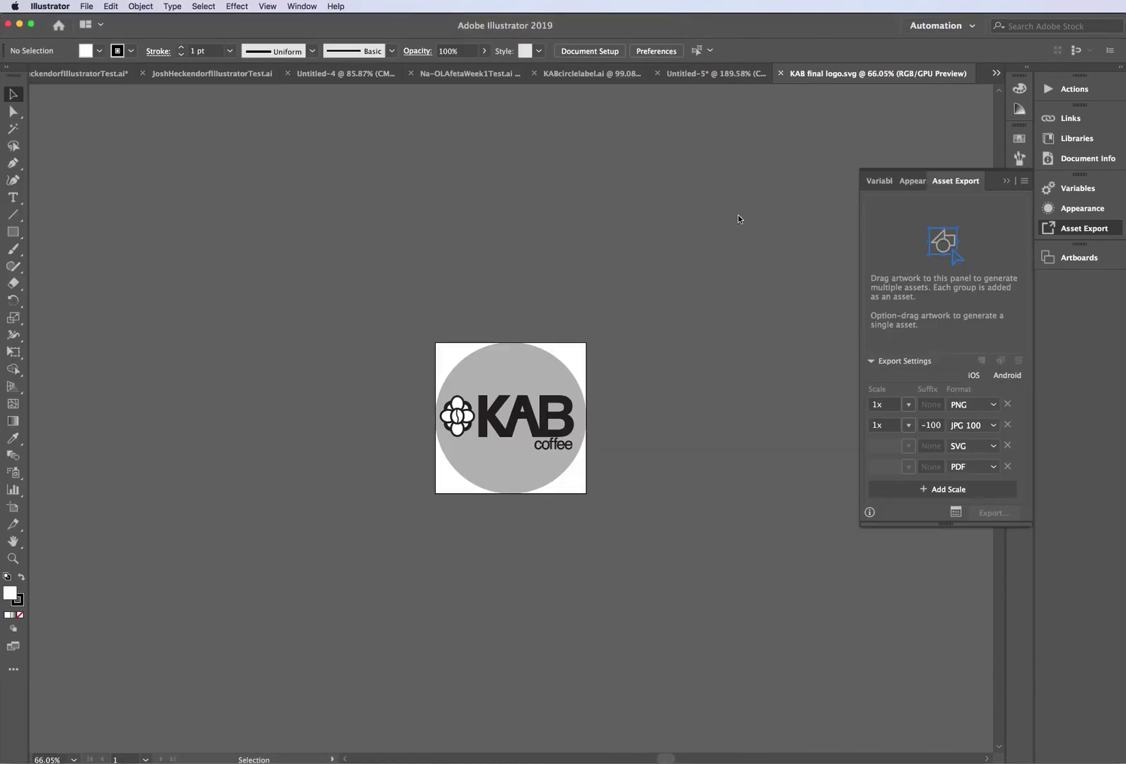